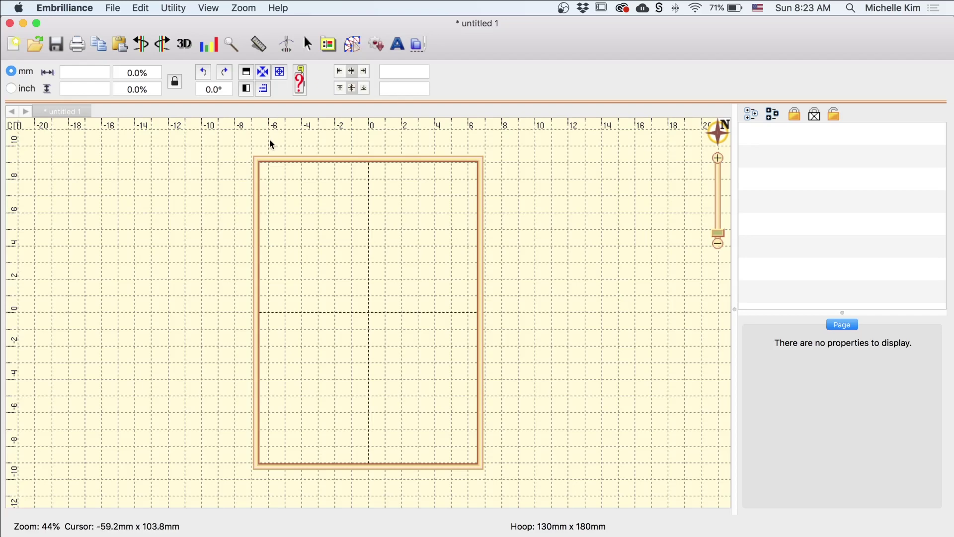
- In Preferences, choose and apply the 100mm x 100mm hoop for the page
left_click(63, 9)
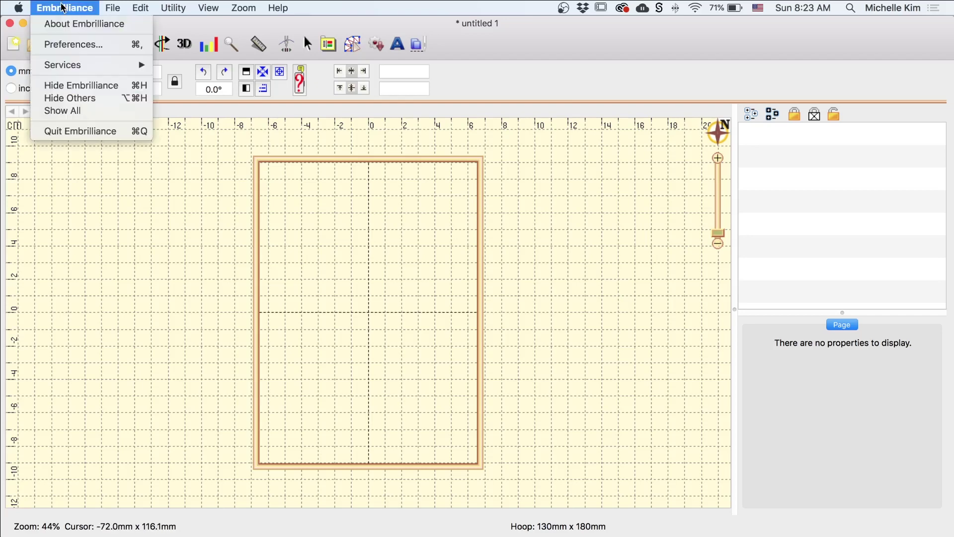
left_click(71, 43)
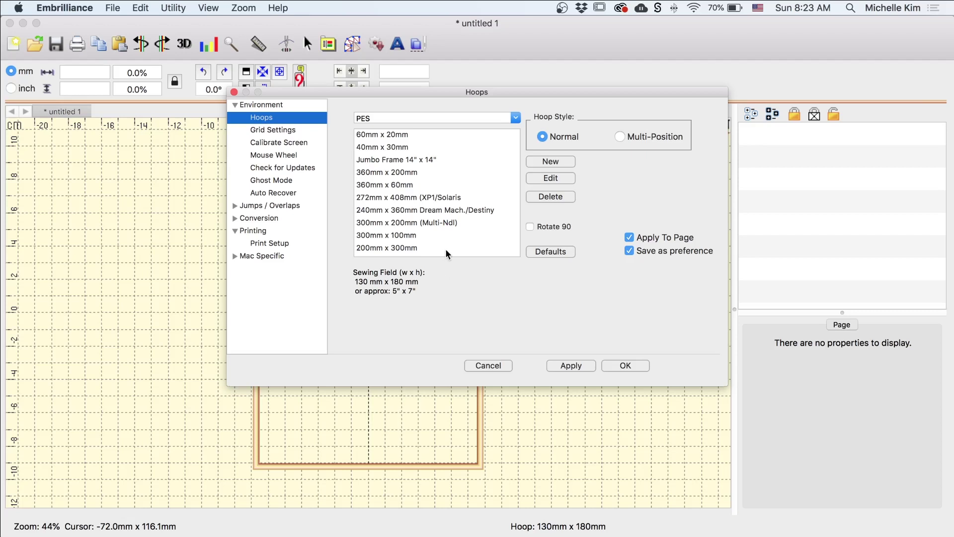
scroll(454, 216, "down", 3)
scroll(453, 215, "down", 8)
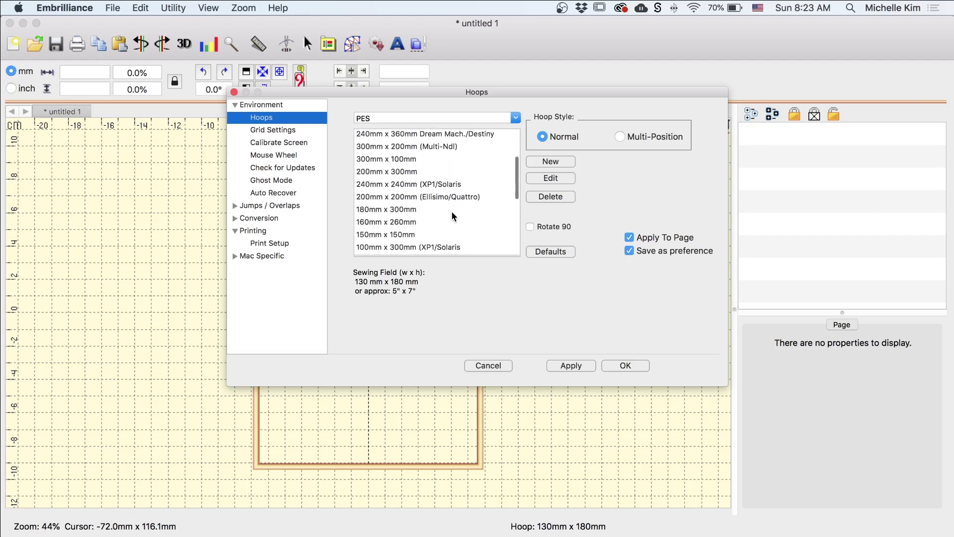
left_click(403, 193)
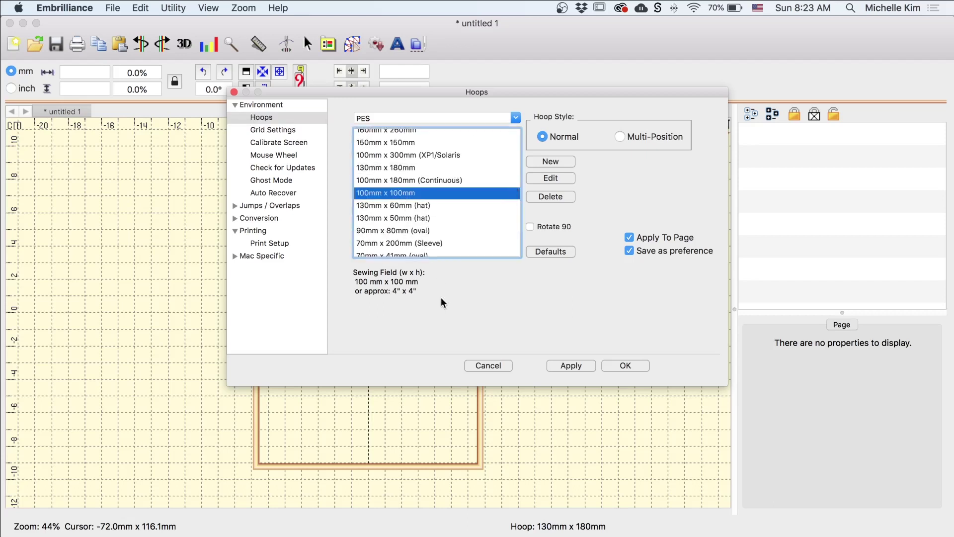
left_click(577, 368)
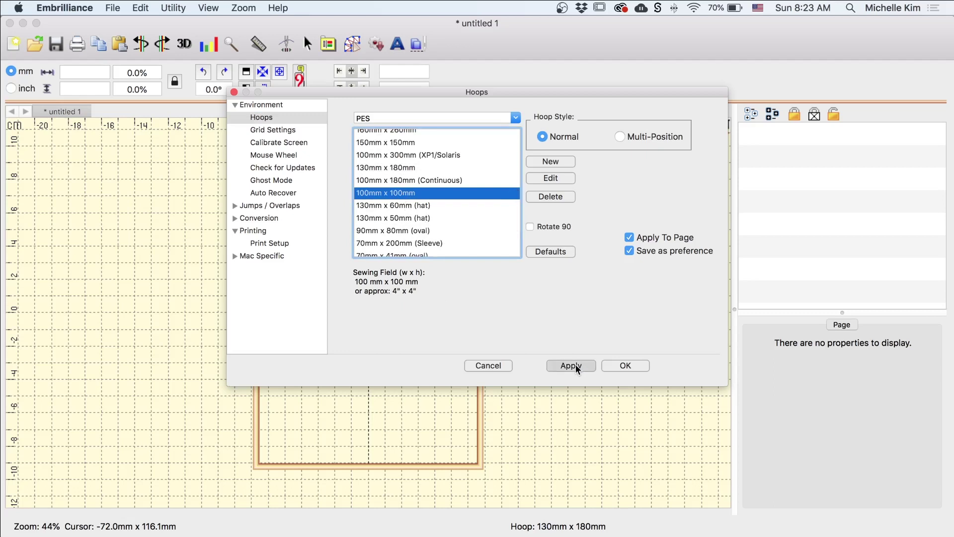
- Review the Jumps / Overlaps options, then close Preferences keeping the changes
left_click(264, 210)
left_click(235, 205)
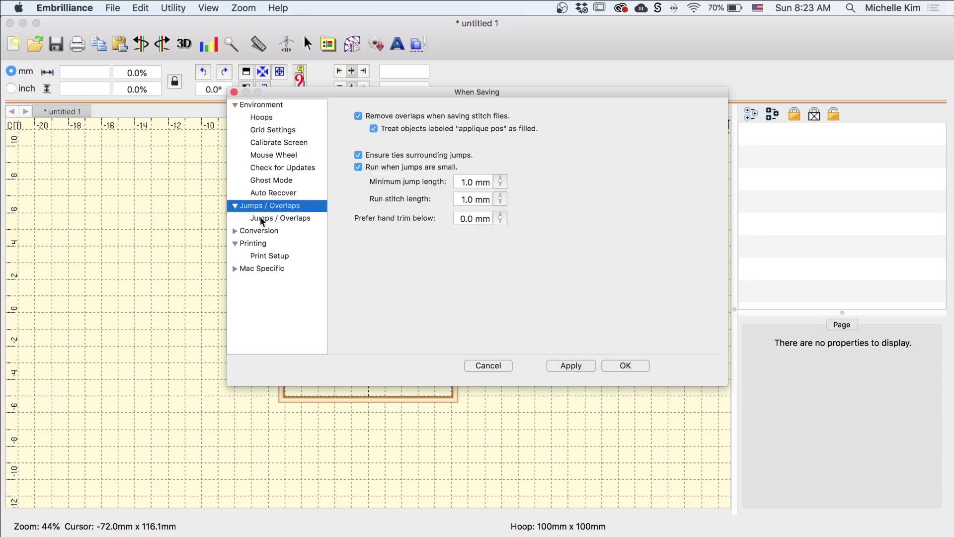
left_click(260, 218)
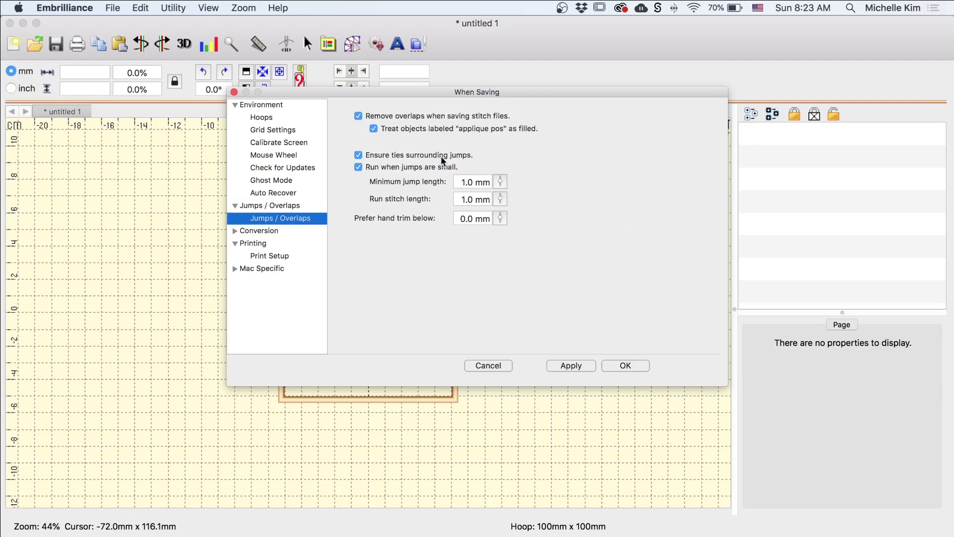
left_click(633, 367)
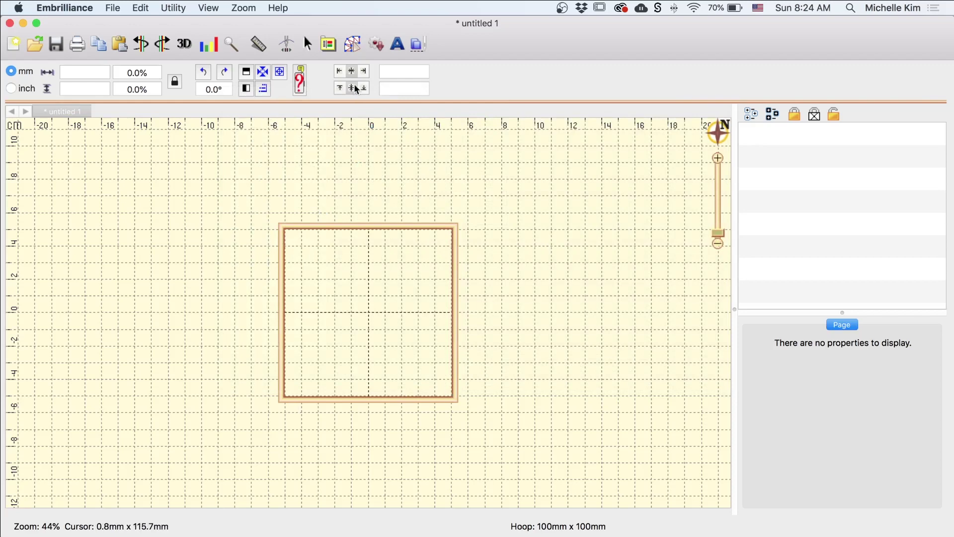
- Import monstera-patch-02.png from Resources into the hoop and select it
left_click(352, 48)
left_click(21, 74)
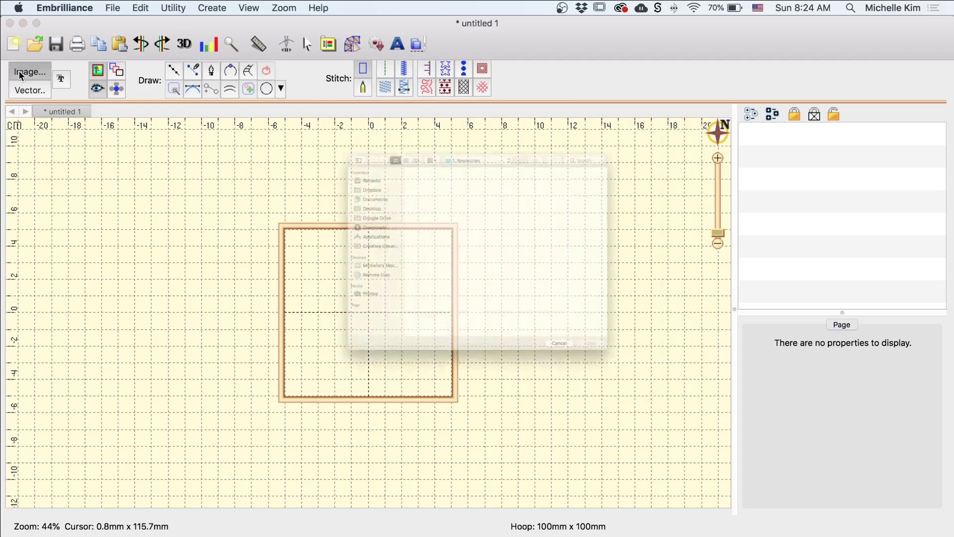
left_click(446, 133)
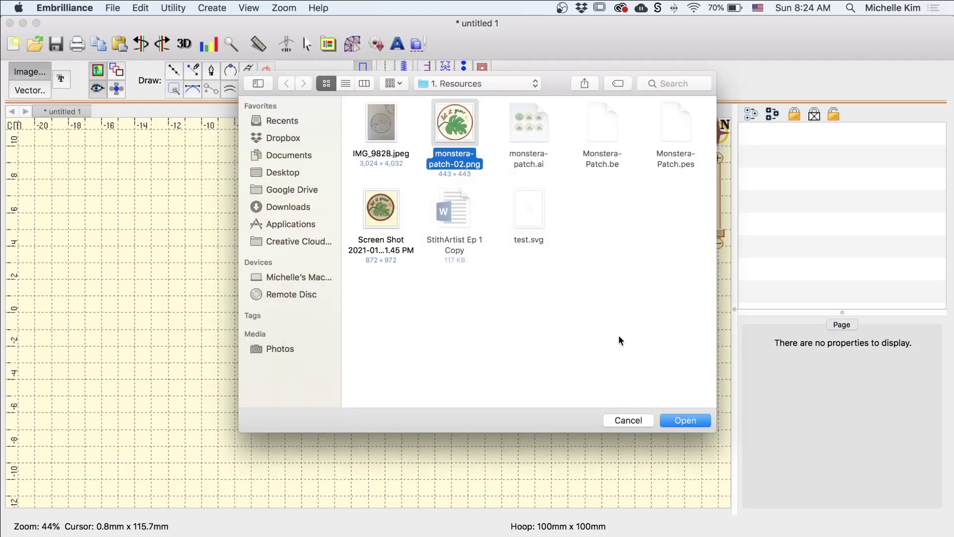
left_click(685, 421)
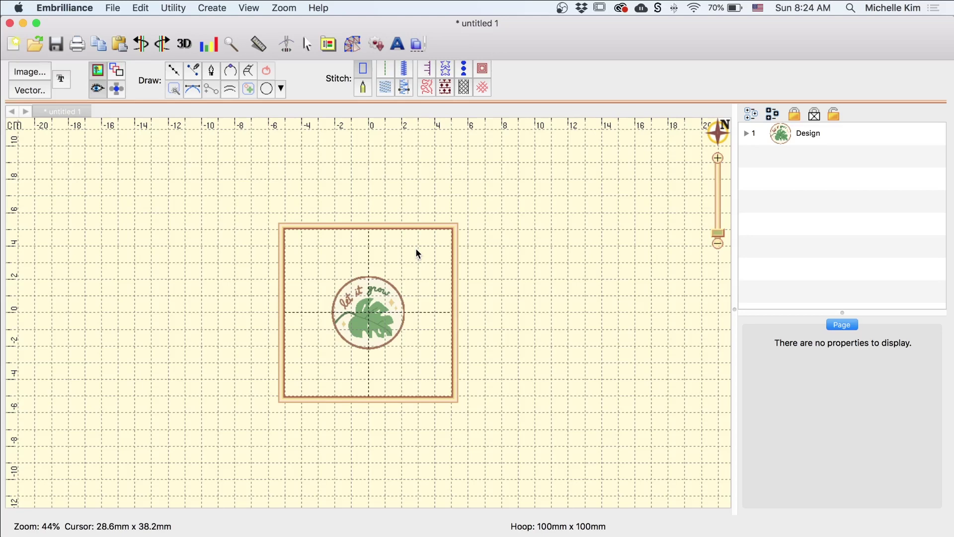
left_click(381, 296)
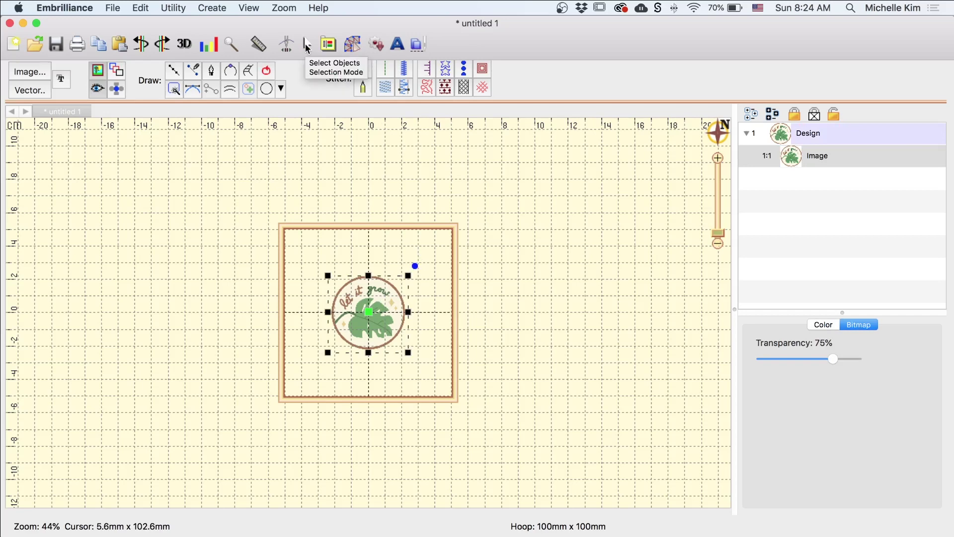
- Resize the monstera artwork to 2 (1/2)" wide in inches, then return measurements to millimetres
left_click(308, 45)
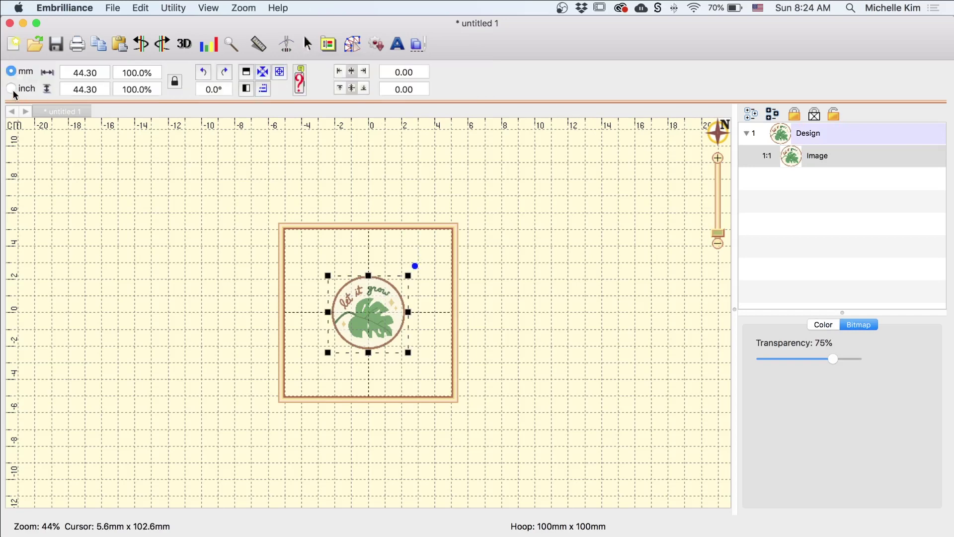
left_click(12, 89)
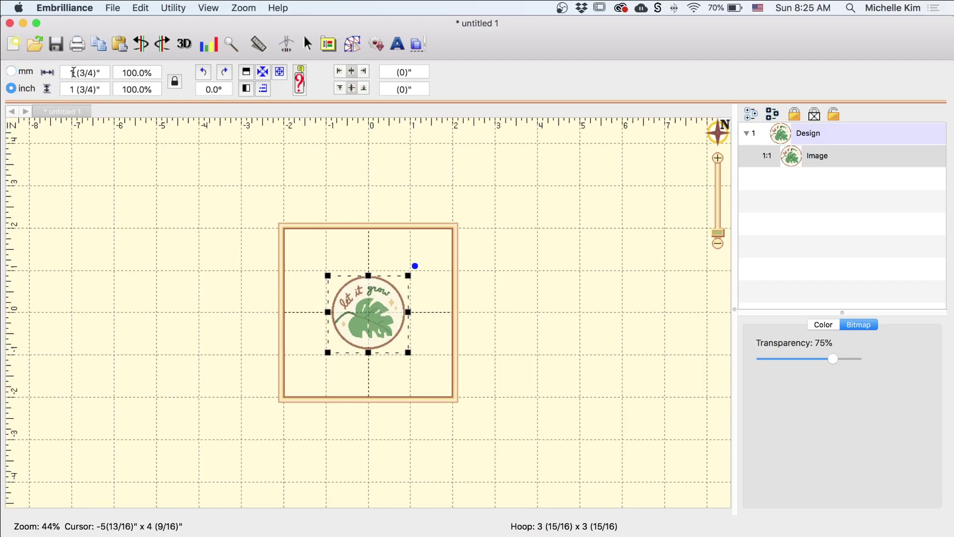
left_click(62, 73)
type("2")
double_click(84, 72)
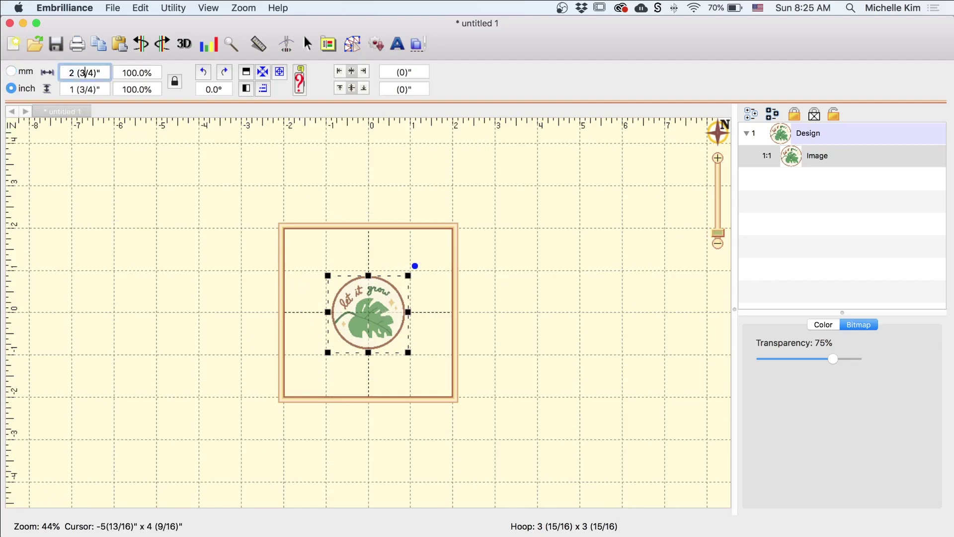
type("1")
key("BackSpace")
type("2")
key("Return")
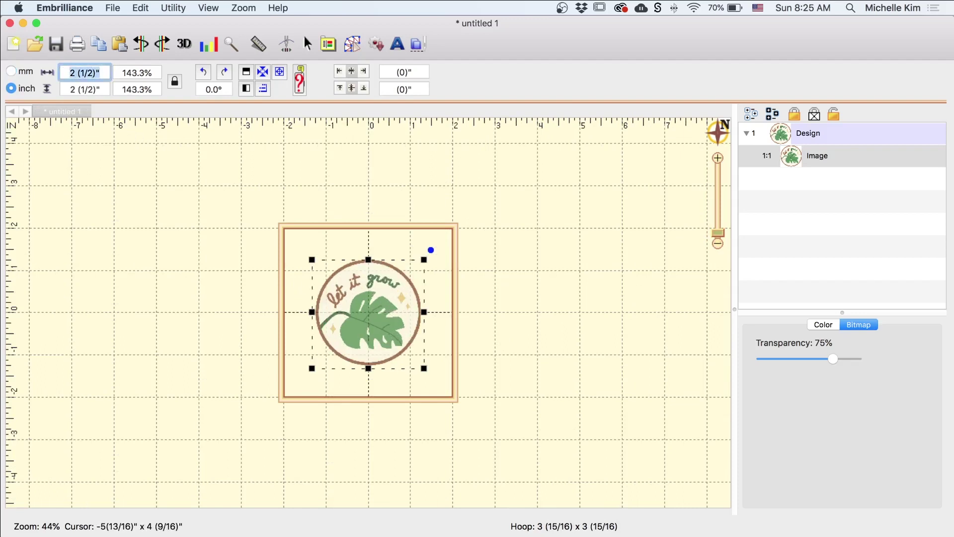
left_click(277, 212)
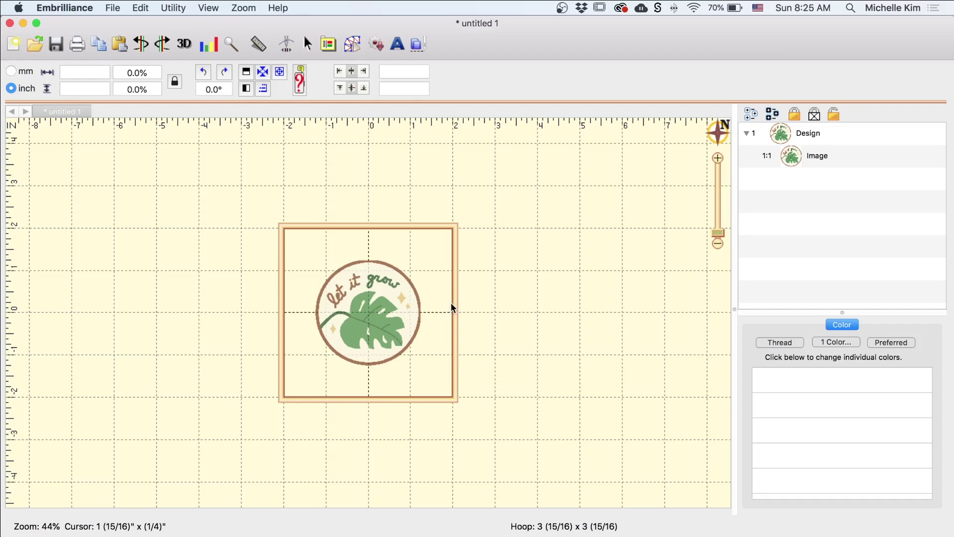
left_click(16, 72)
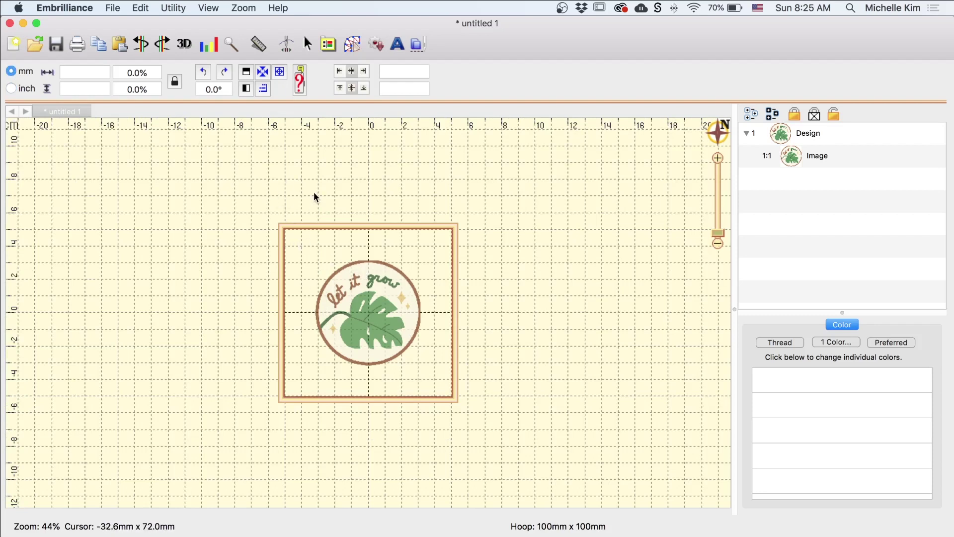
- In Create Designs, toggle the backdrop image off and on, then select and deselect the Image layer
left_click(354, 45)
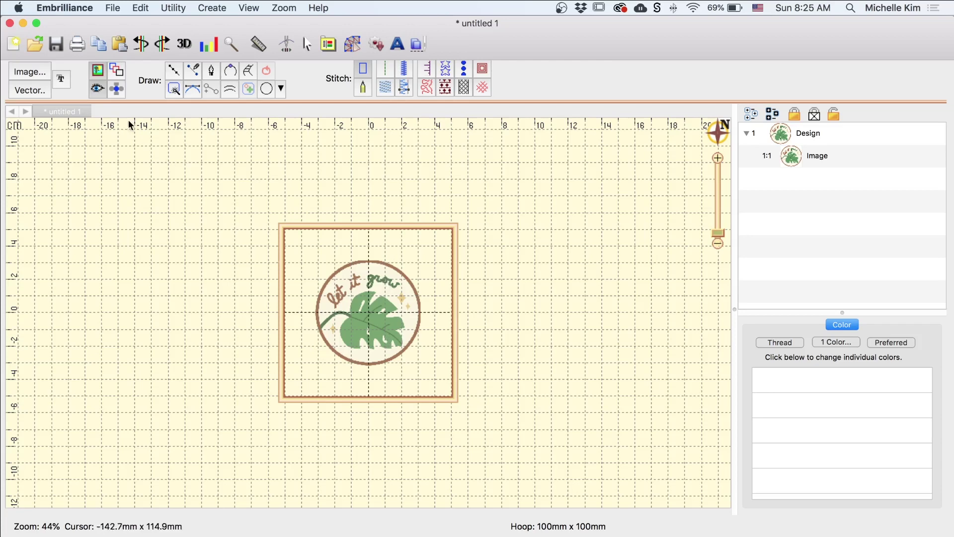
left_click(99, 76)
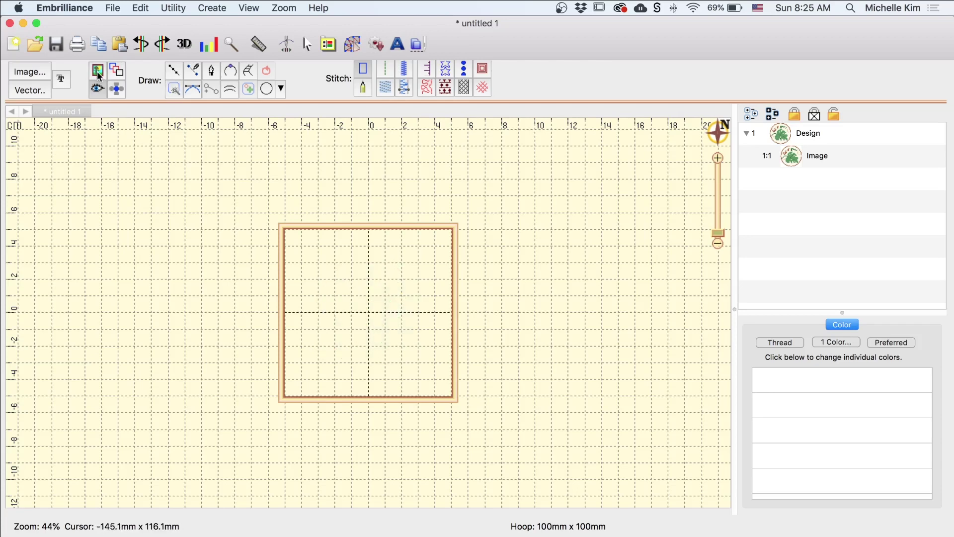
left_click(99, 75)
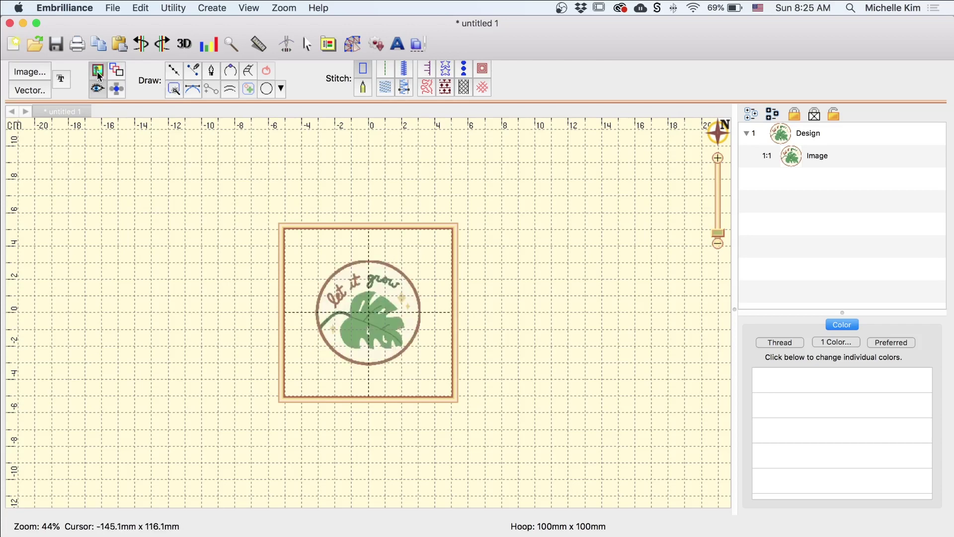
left_click(99, 75)
left_click(98, 75)
left_click(824, 158)
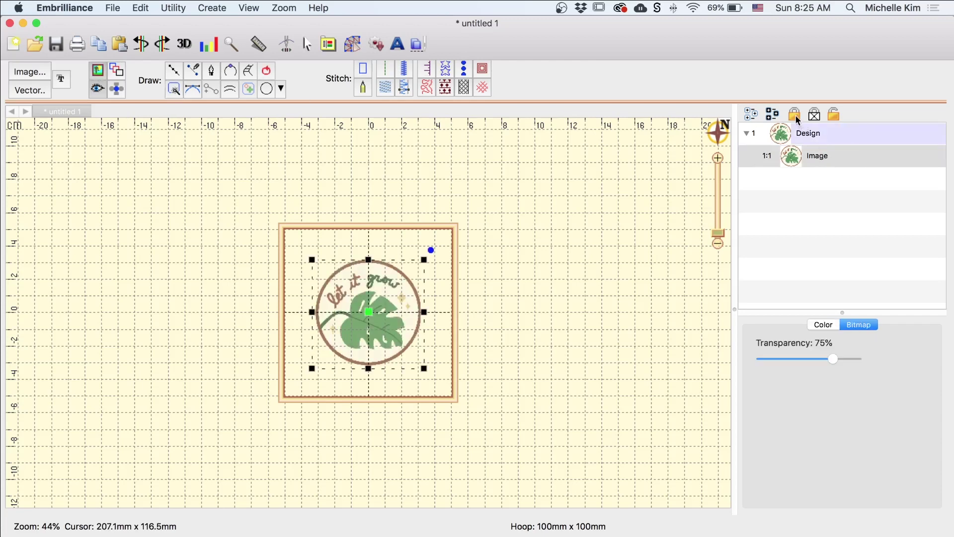
left_click(581, 262)
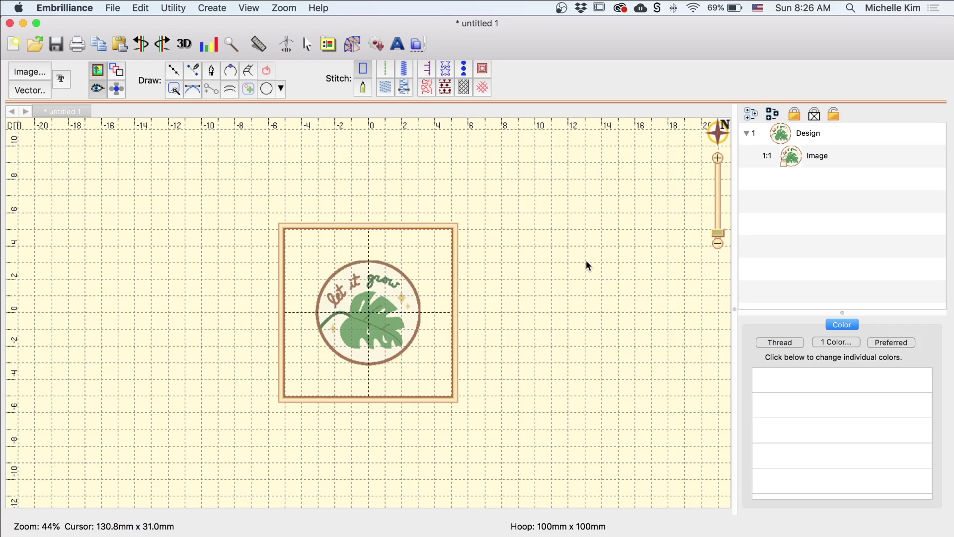
key("super+1")
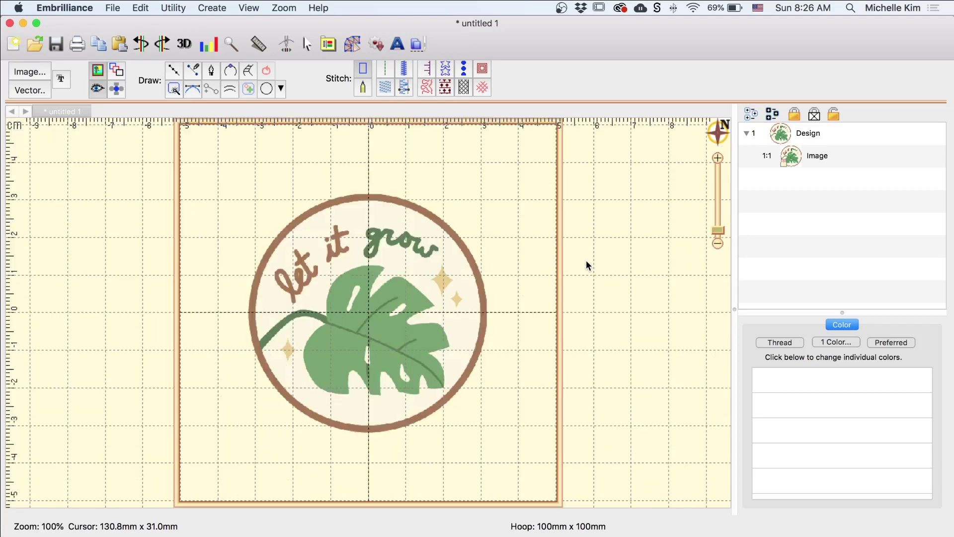
key("super+2")
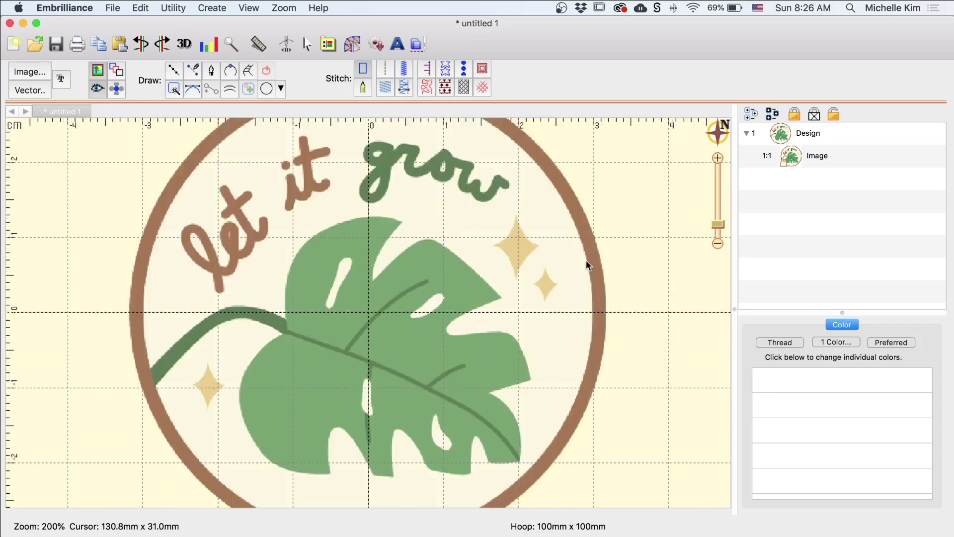
key("super+3")
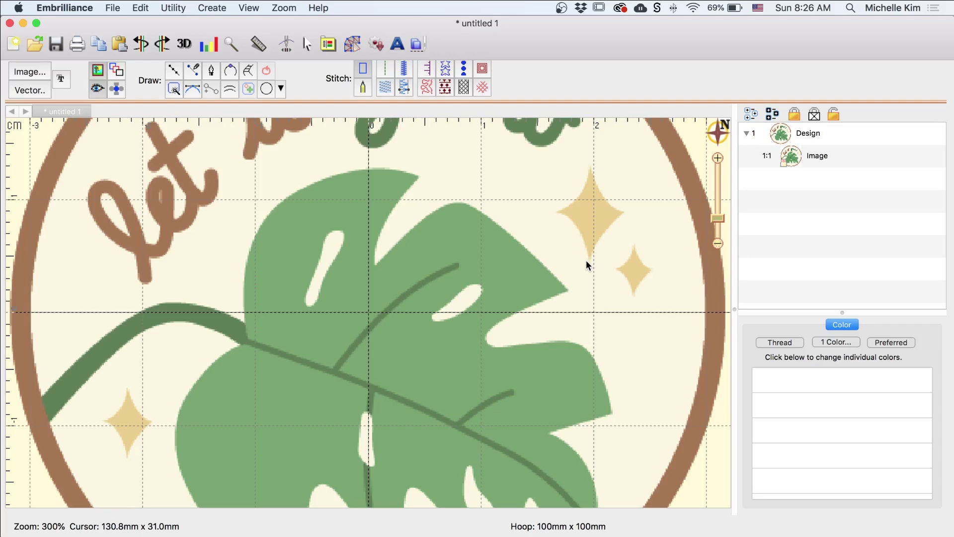
key("super+6")
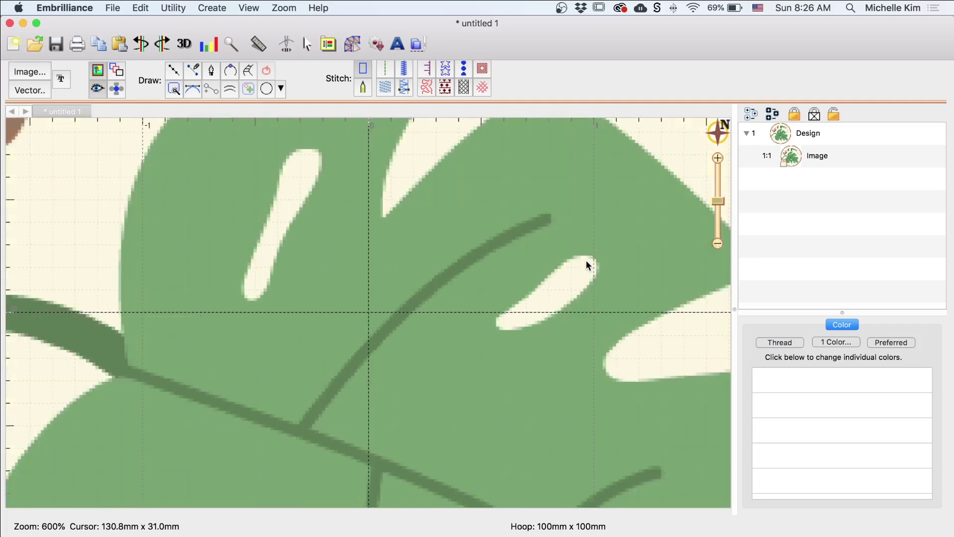
scroll(586, 261, "left", 10)
scroll(586, 261, "up", 3)
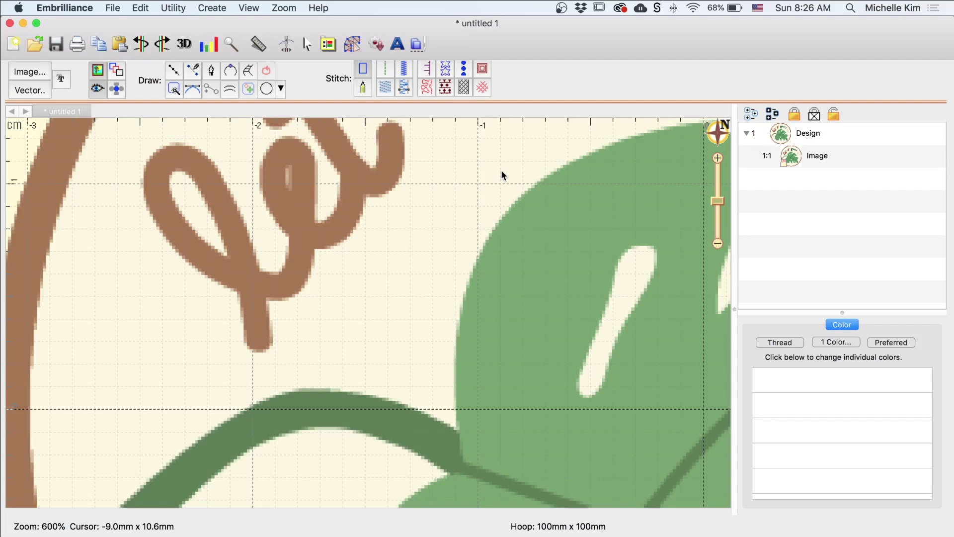
key("super+1")
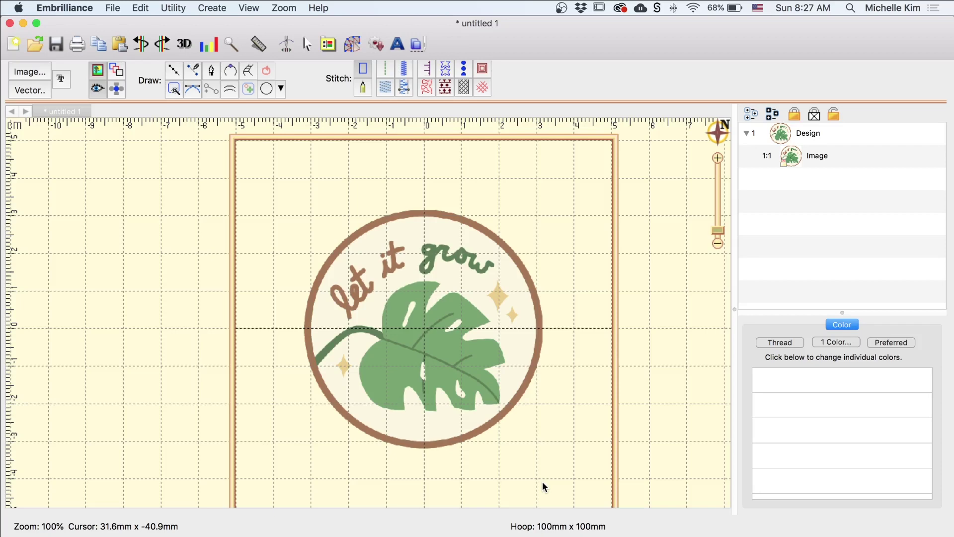
- Draw a 52 mm circle outline over the patch artwork with the Ellipse tool
left_click(263, 91)
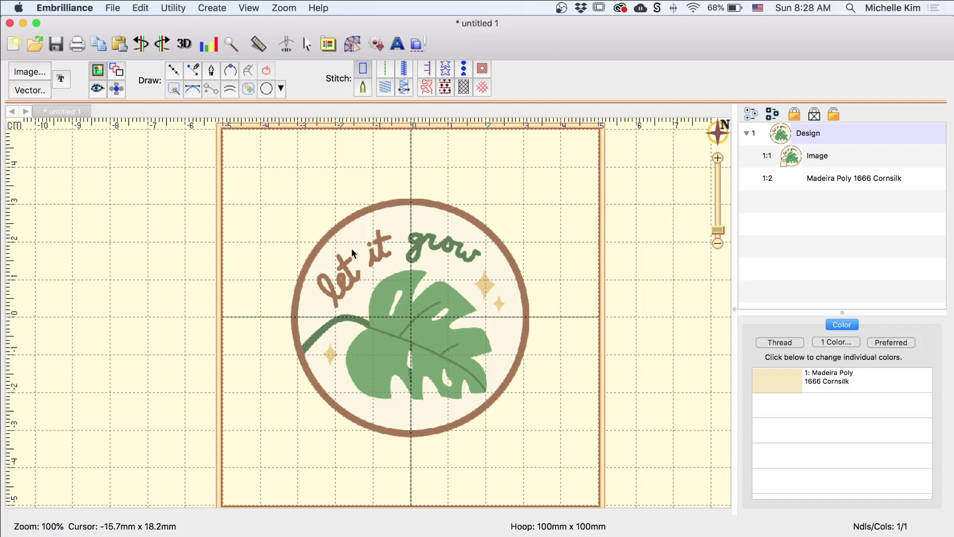
left_click_drag(339, 227, 534, 417)
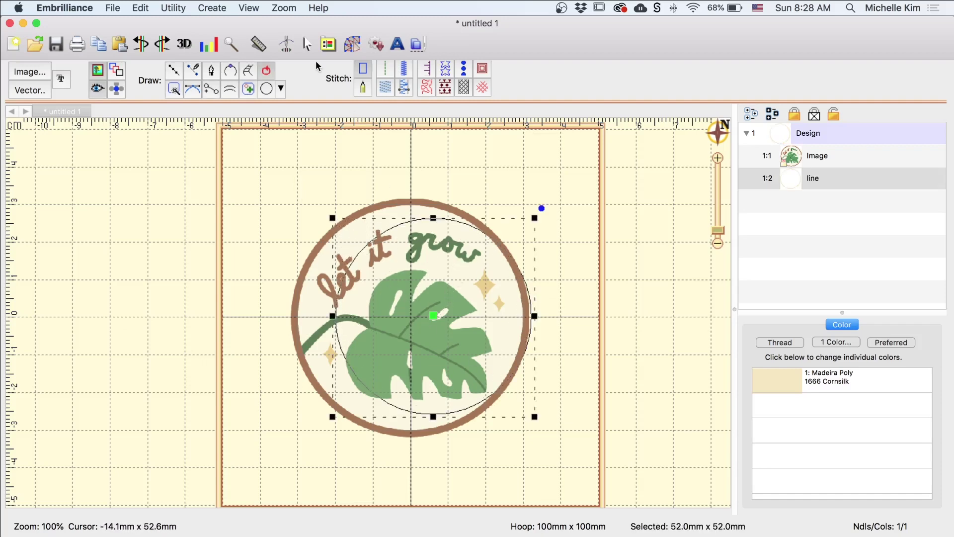
left_click(307, 43)
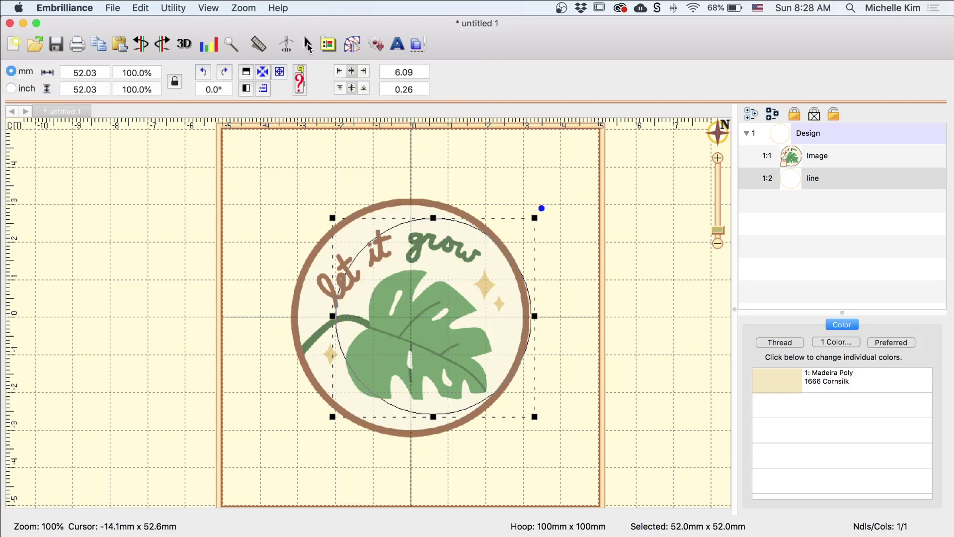
- Centre the circle in the hoop and enlarge it toward the brown ring
left_click(263, 74)
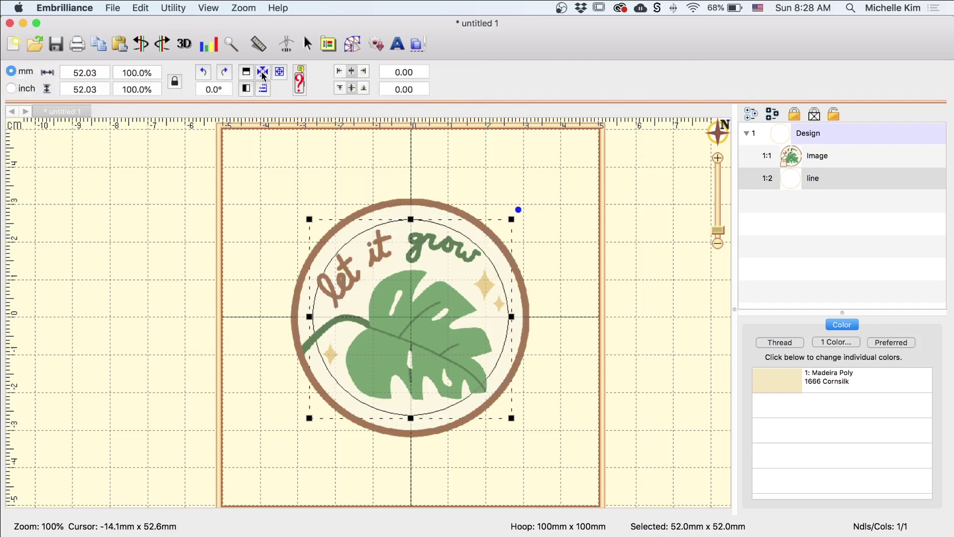
left_click(350, 42)
left_click(565, 231)
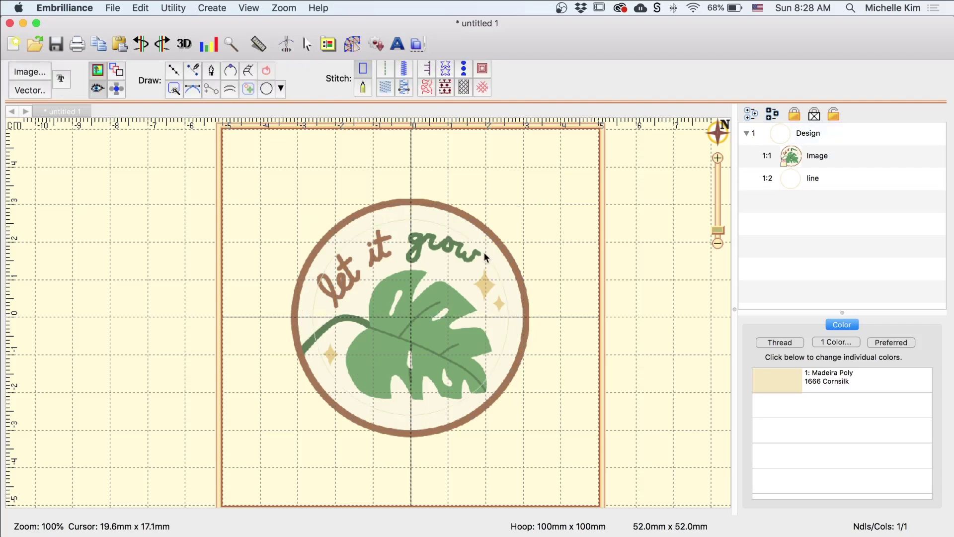
left_click(471, 252)
left_click_drag(510, 216, 550, 179)
left_click(575, 241)
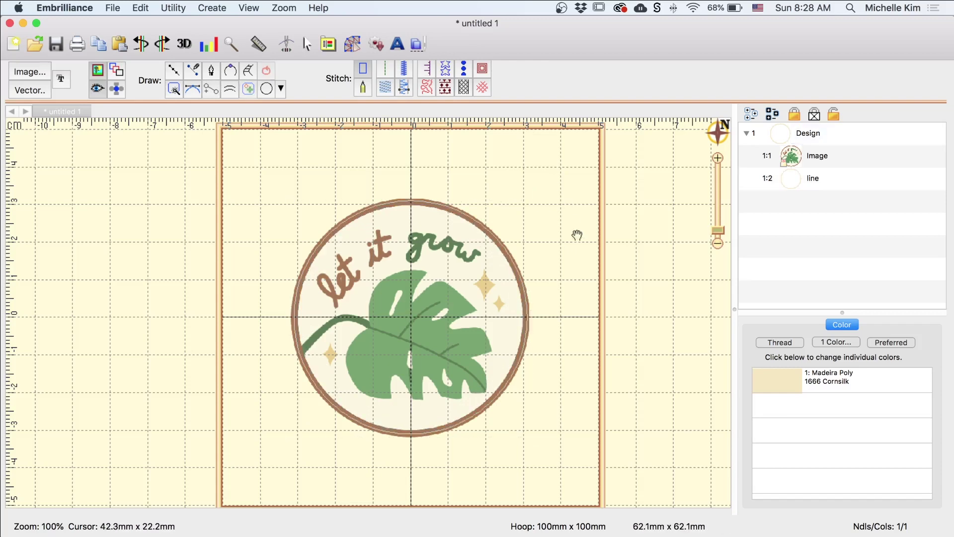
- Zoom in and fine-tune the circle to 62.6 mm so it sits on the brown ring
left_click_drag(576, 234, 490, 317)
scroll(498, 257, "up", 5)
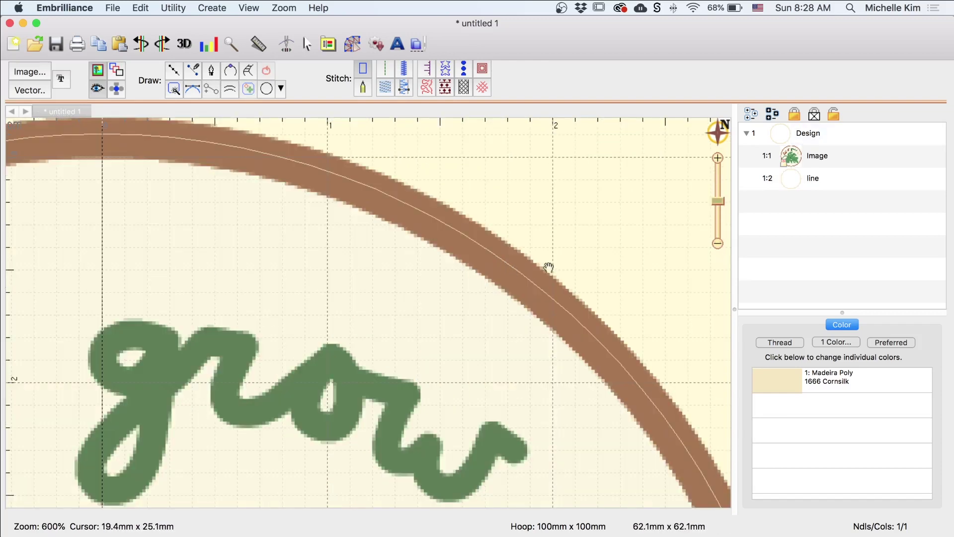
left_click_drag(547, 266, 353, 297)
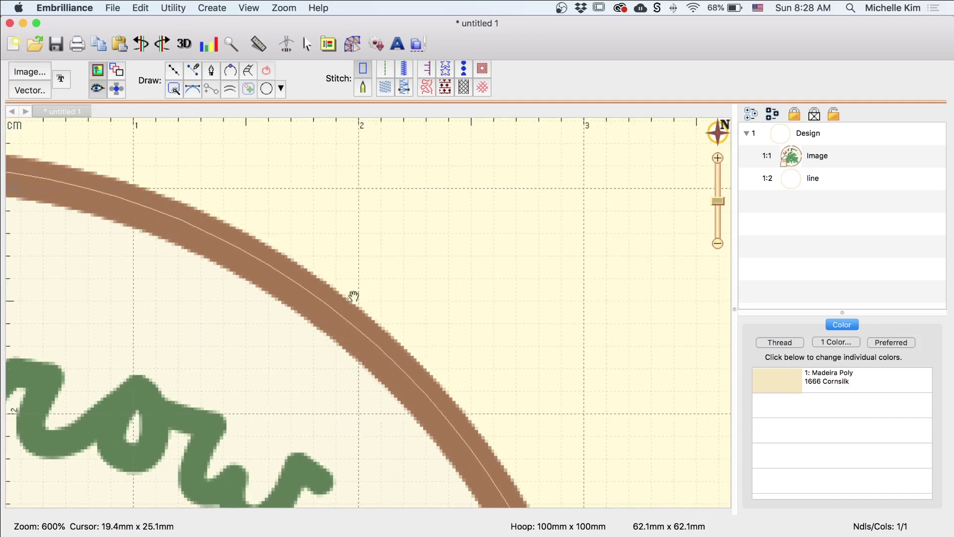
left_click(391, 365)
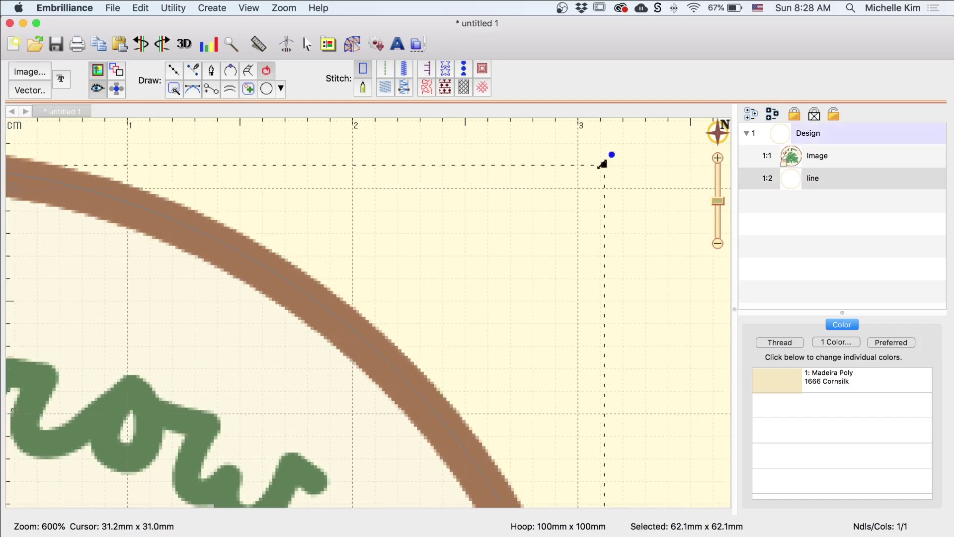
left_click_drag(603, 163, 614, 156)
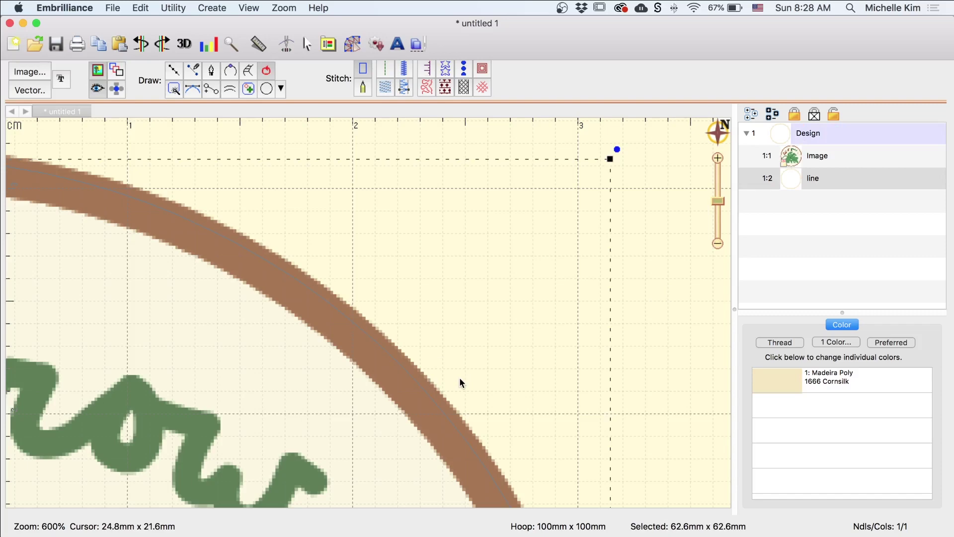
key("super+0")
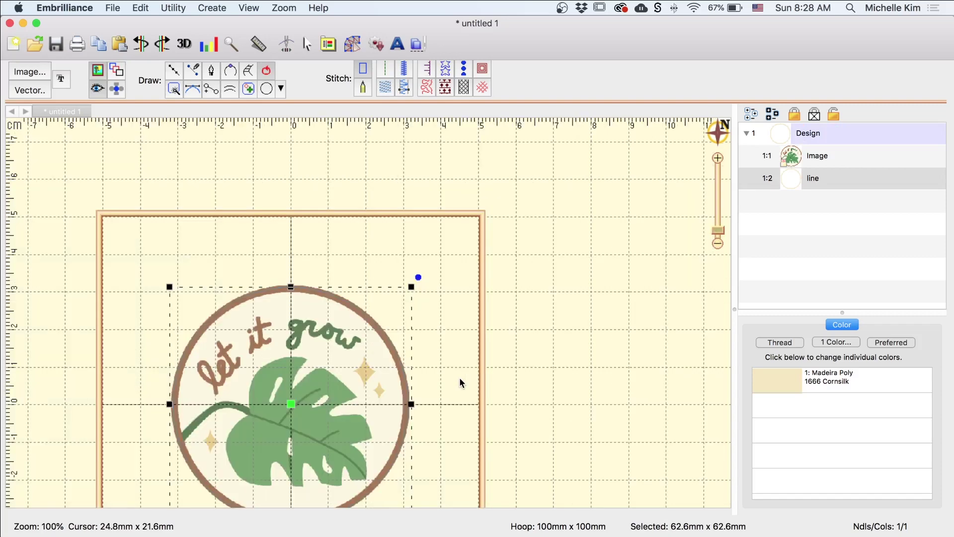
left_click(459, 377)
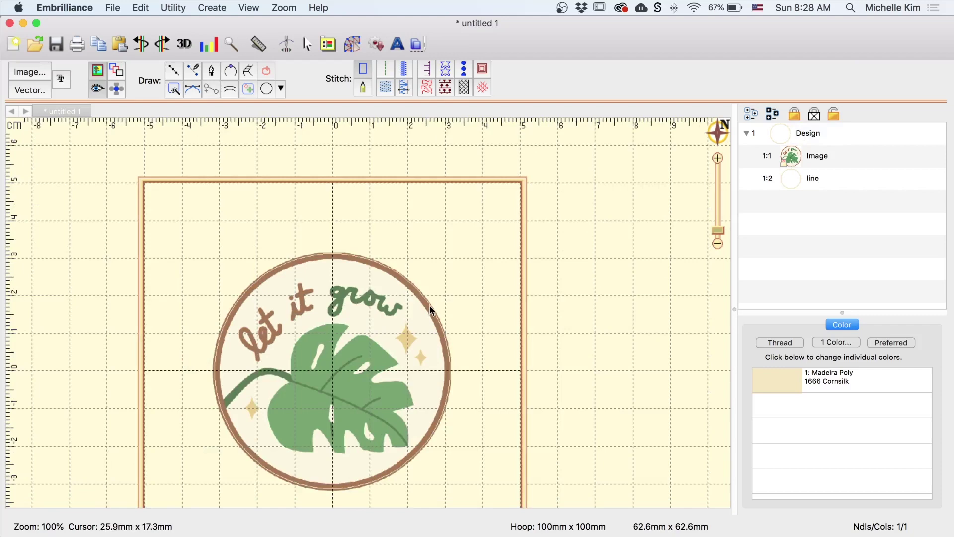
- Convert the circle to Applique and set its Border to None, leaving 84 stitches
left_click(430, 306)
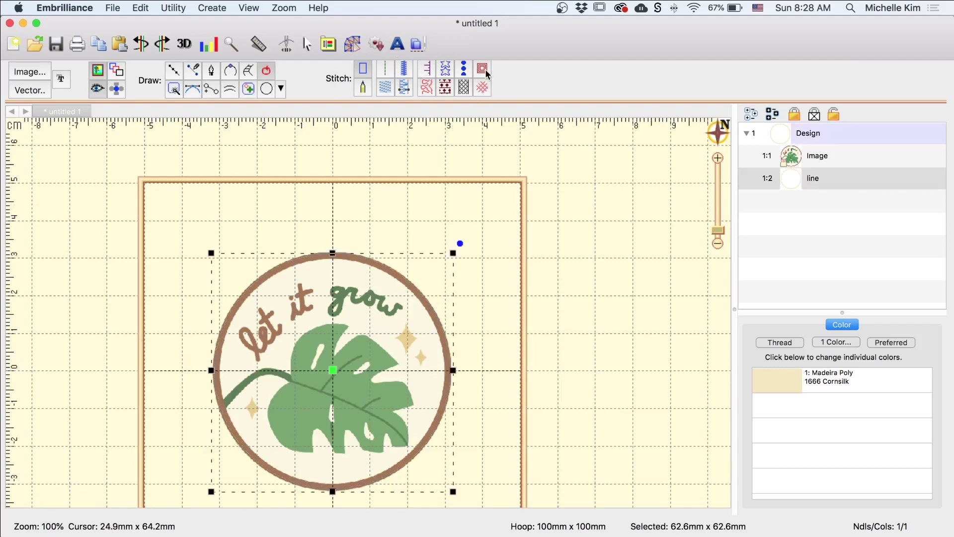
left_click(427, 70)
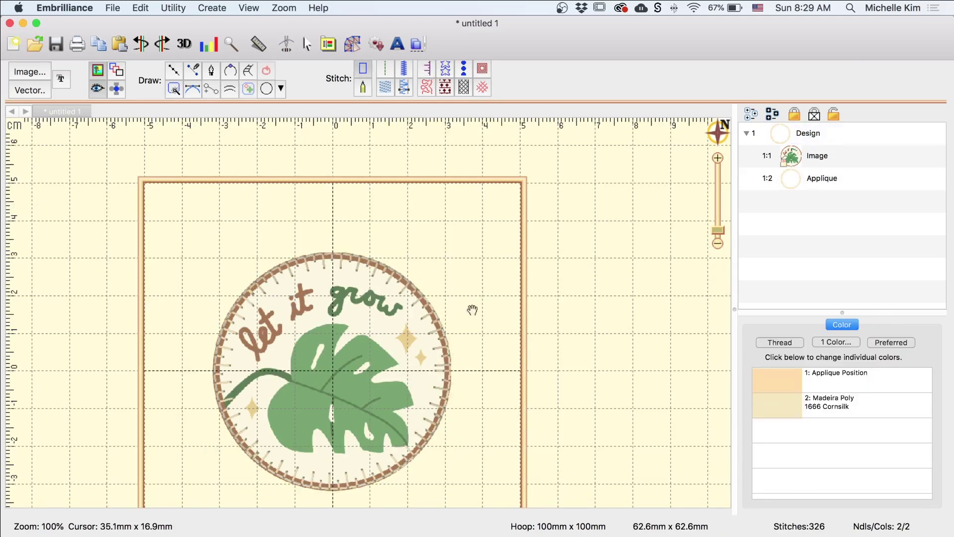
scroll(467, 268, "down", 3)
scroll(468, 268, "left", 2)
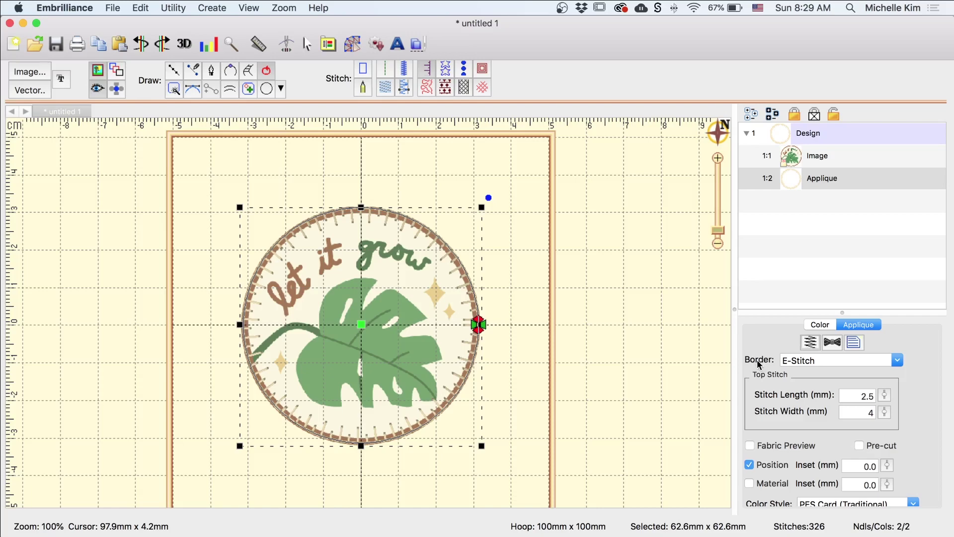
left_click(858, 361)
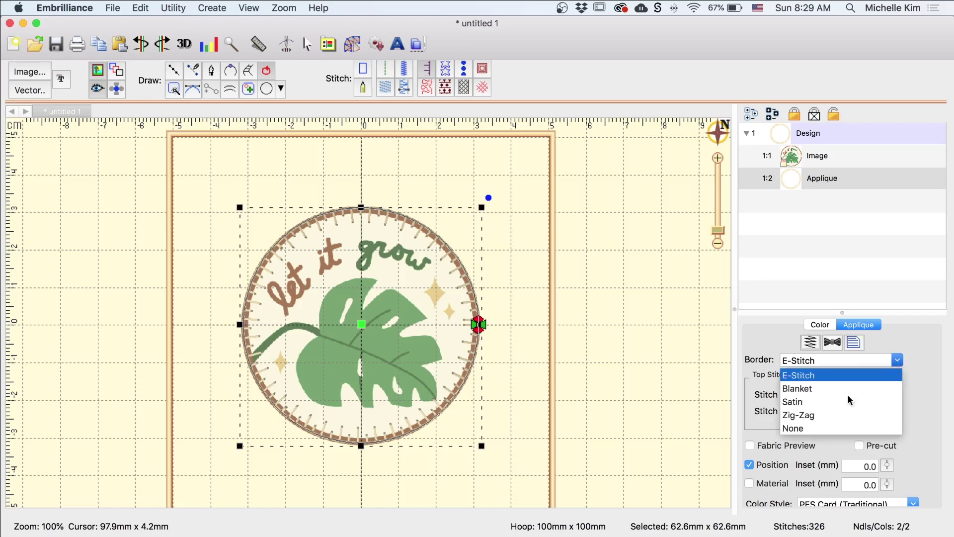
left_click(798, 428)
left_click(583, 289)
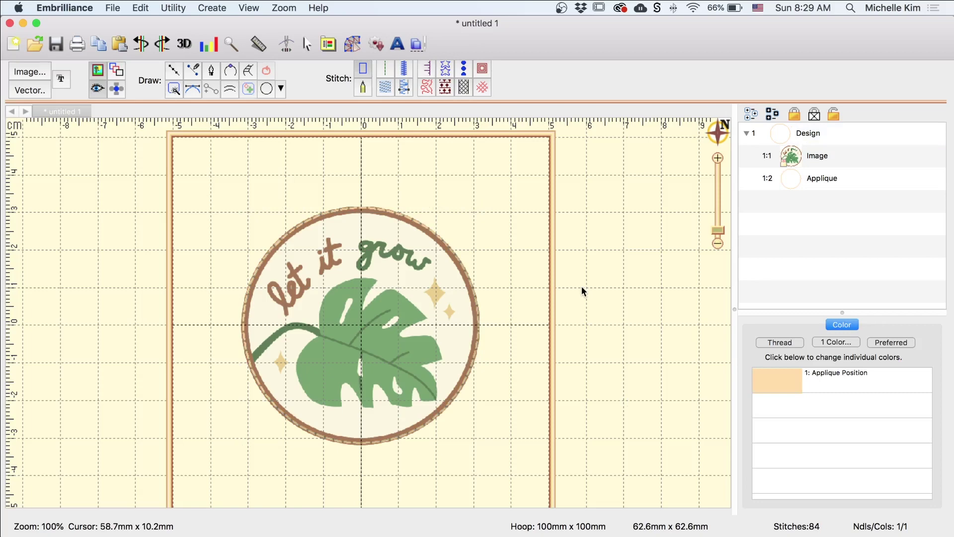
- Add the applique Material tack-down stitch and set its inset to 0.8 mm, giving 172 stitches
left_click(452, 251)
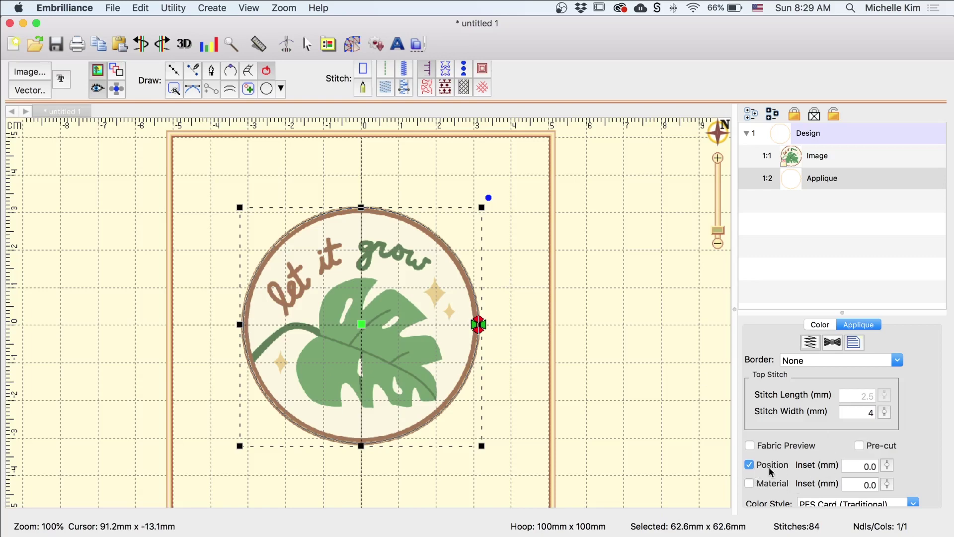
left_click(750, 483)
left_click(535, 239)
scroll(560, 220, "up", 5)
scroll(559, 215, "right", 10)
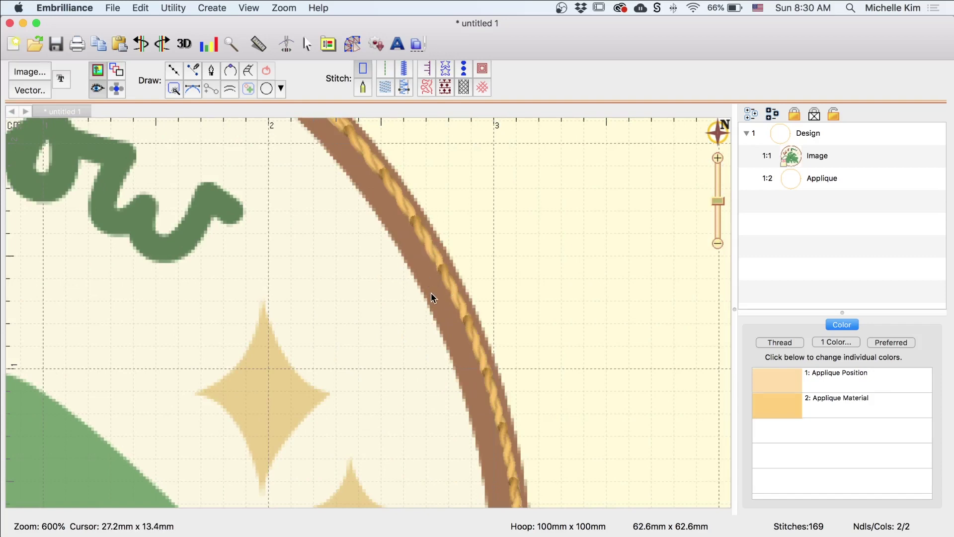
left_click(458, 303)
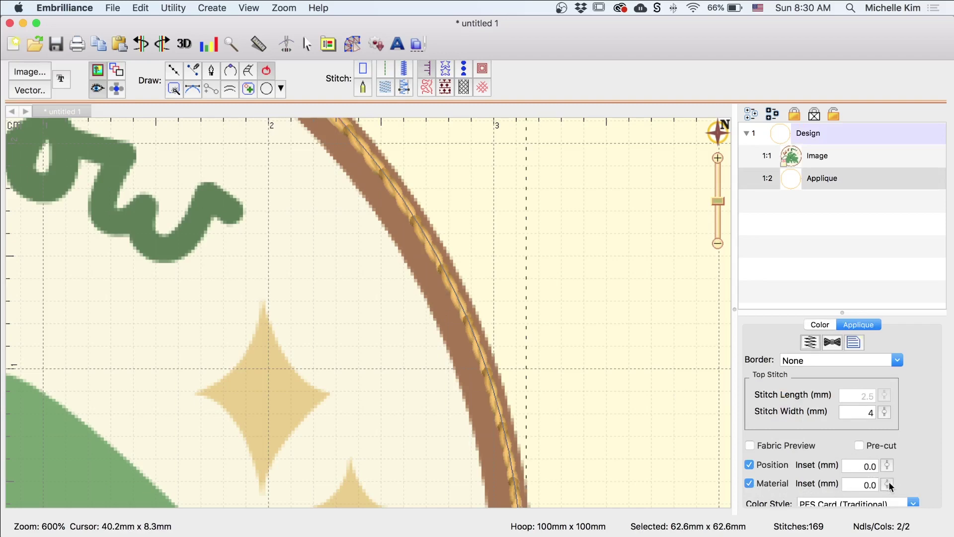
left_click_drag(889, 481, 888, 480)
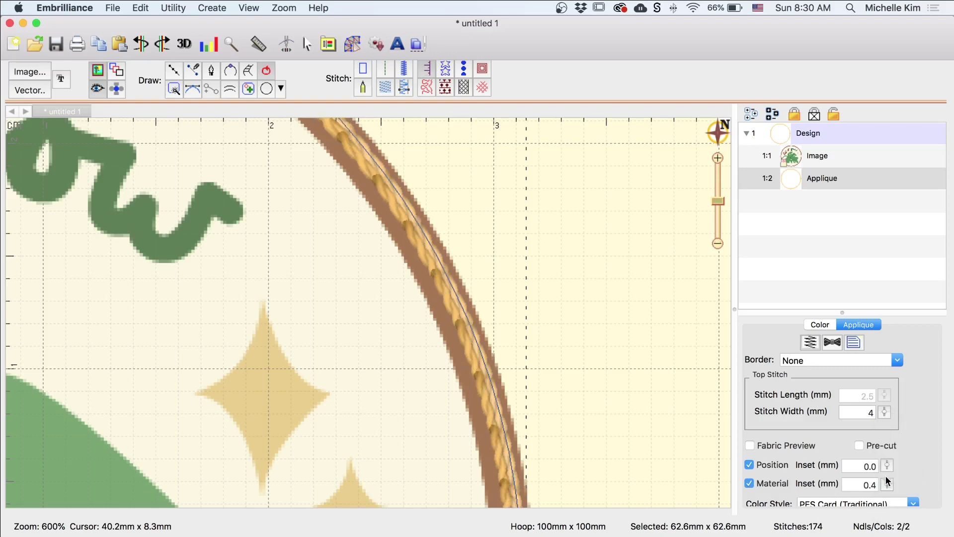
left_click_drag(888, 481, 887, 475)
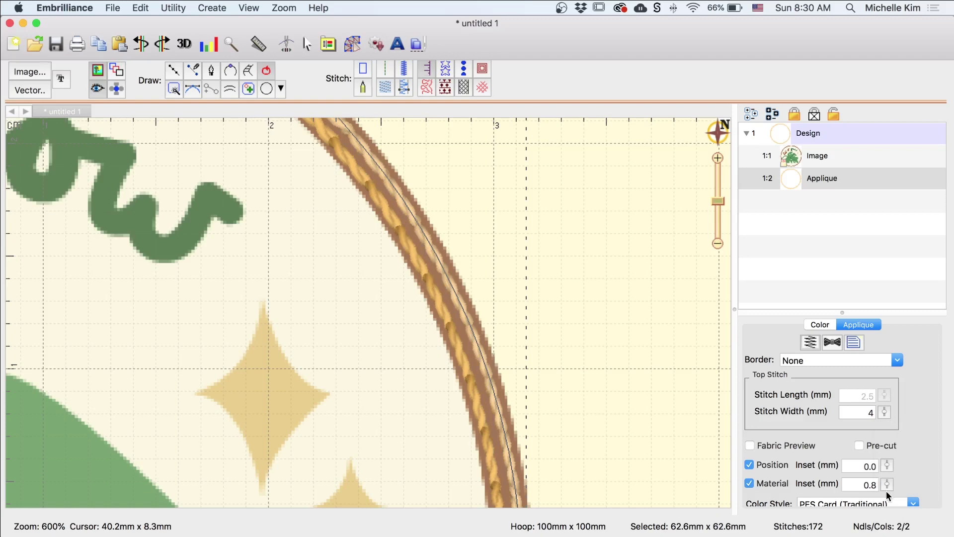
left_click(622, 369)
scroll(621, 369, "down", 10)
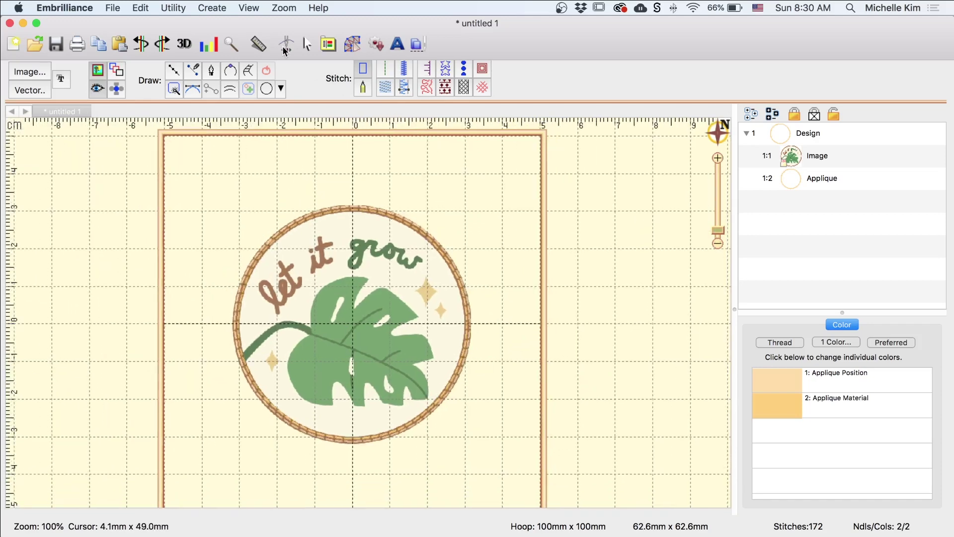
left_click(286, 47)
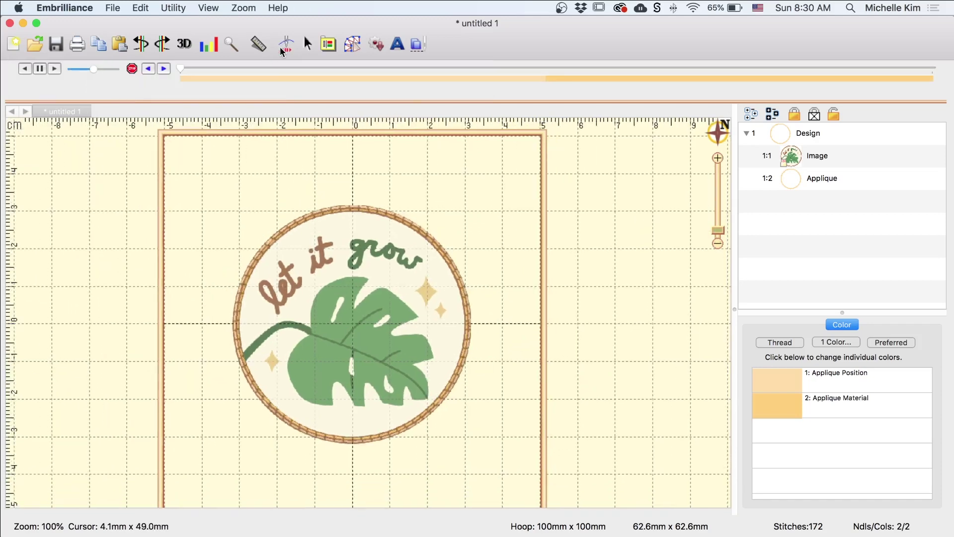
left_click(53, 69)
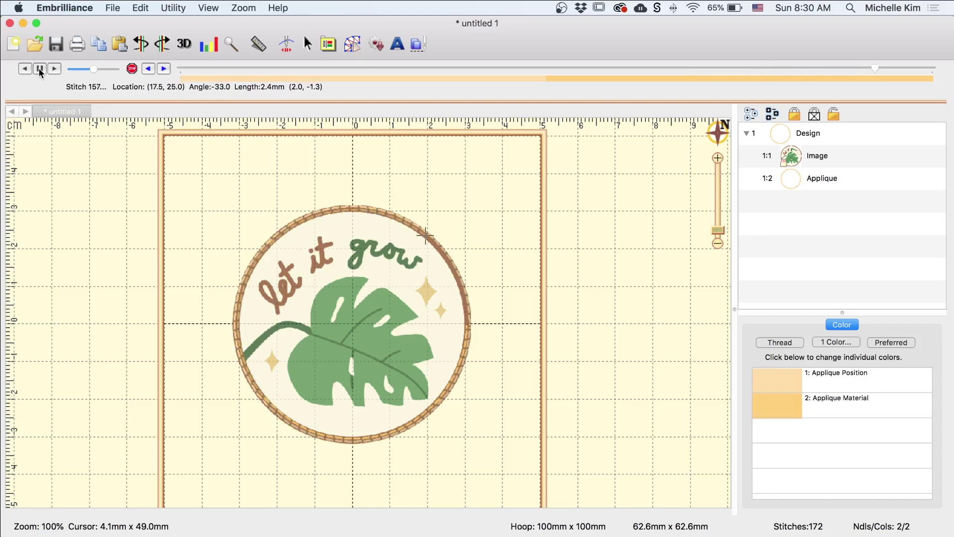
left_click(371, 44)
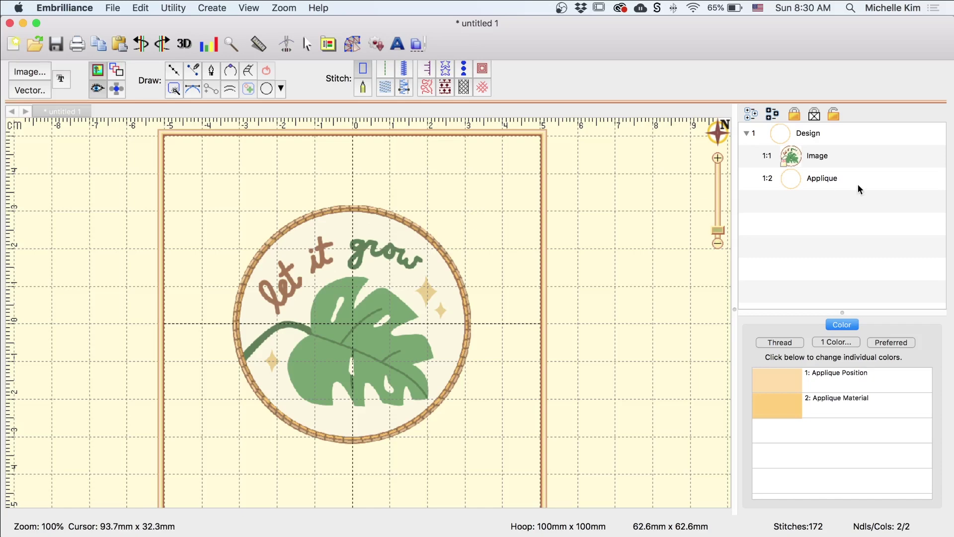
- Paste a copy of the applique circle and turn it into a 2.8 mm Satin Border
left_click(829, 179)
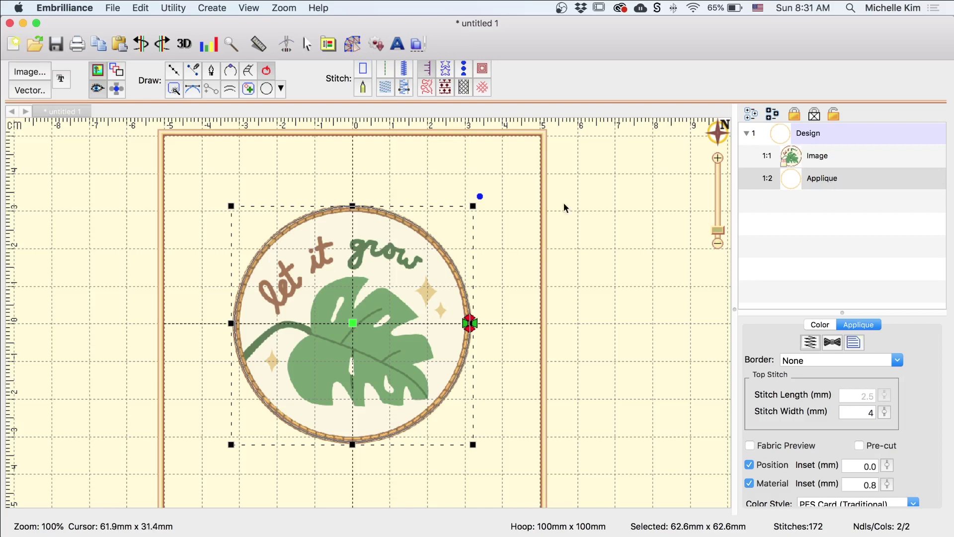
left_click(125, 47)
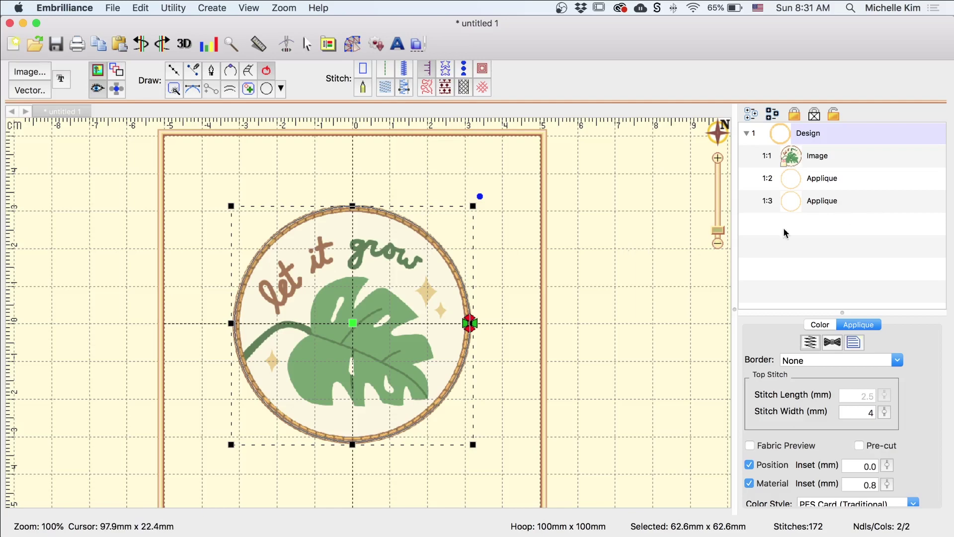
double_click(828, 201)
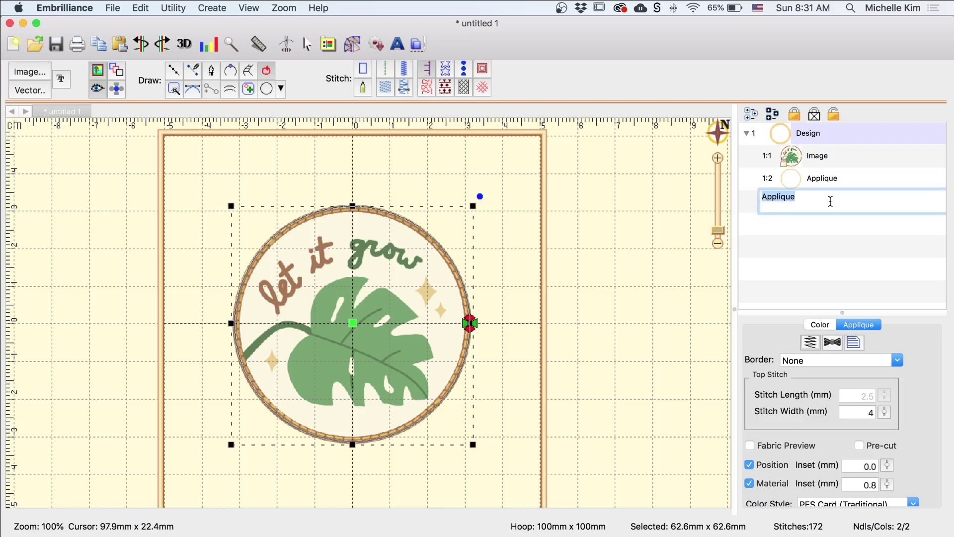
left_click(792, 208)
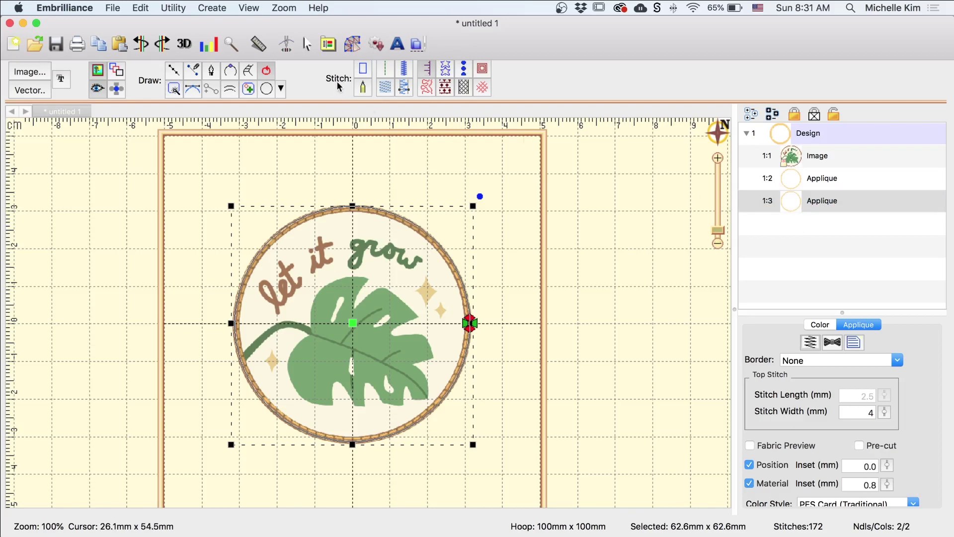
left_click(405, 73)
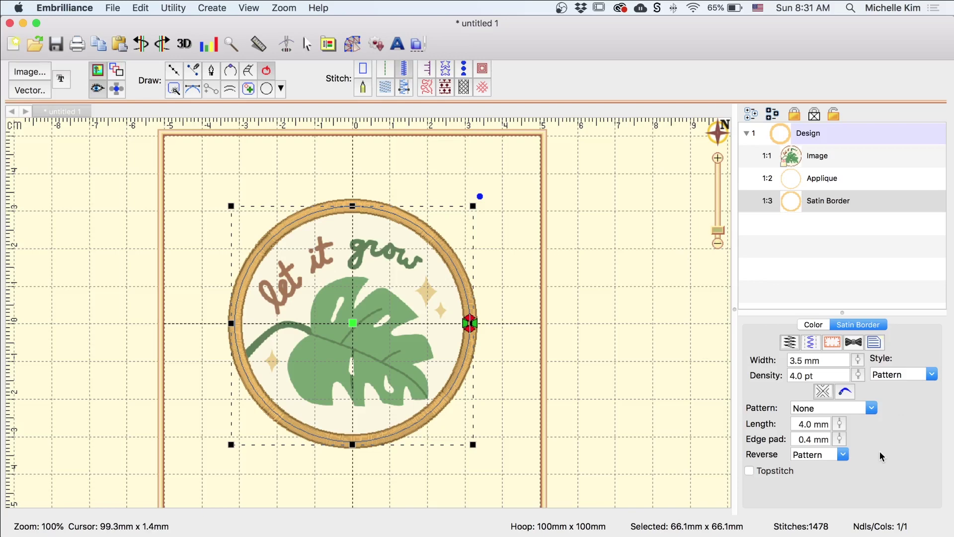
left_click_drag(858, 360, 860, 405)
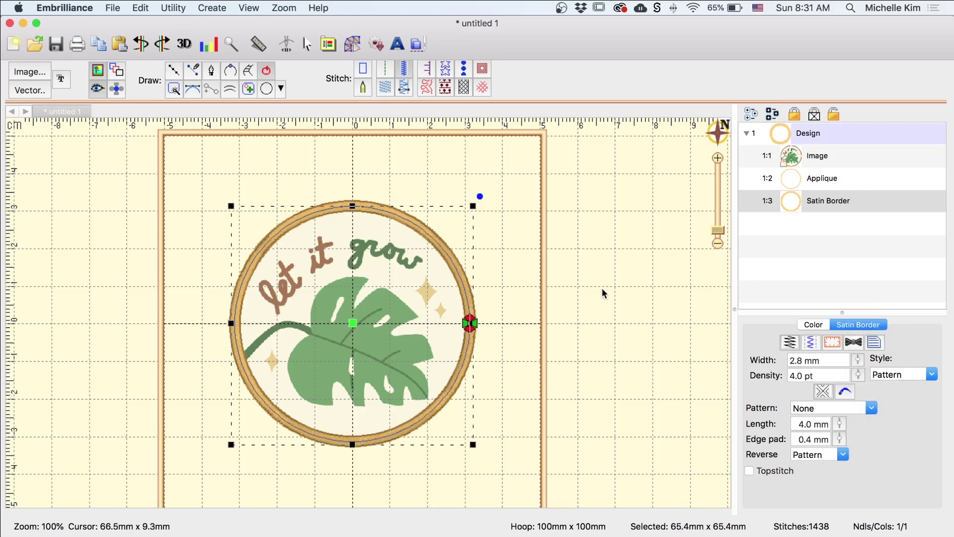
left_click(545, 283)
- Widen the satin border to 3.0 mm and turn off View > Draw Stitches in 3D
scroll(500, 345, "up", 10)
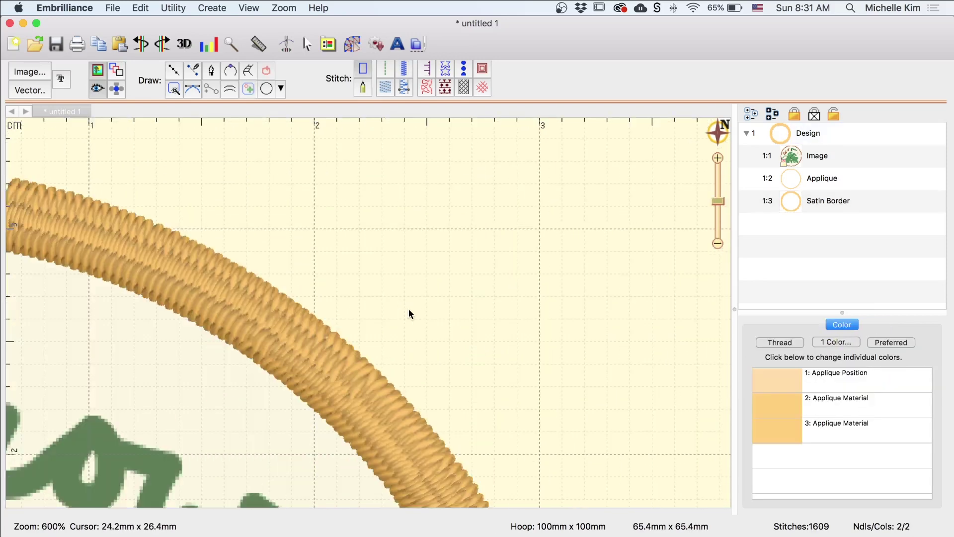
left_click_drag(441, 318, 427, 272)
left_click(428, 273)
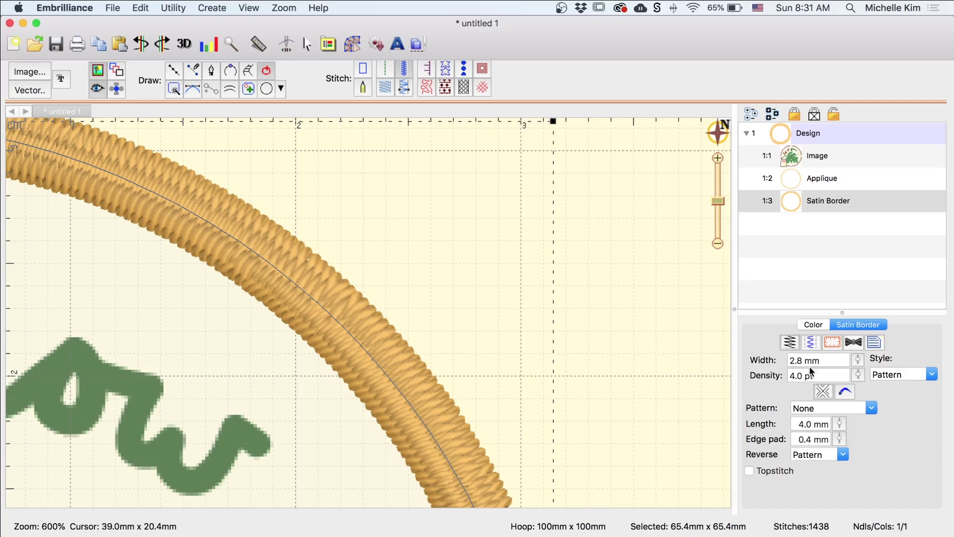
left_click_drag(859, 358, 857, 351)
left_click(449, 287)
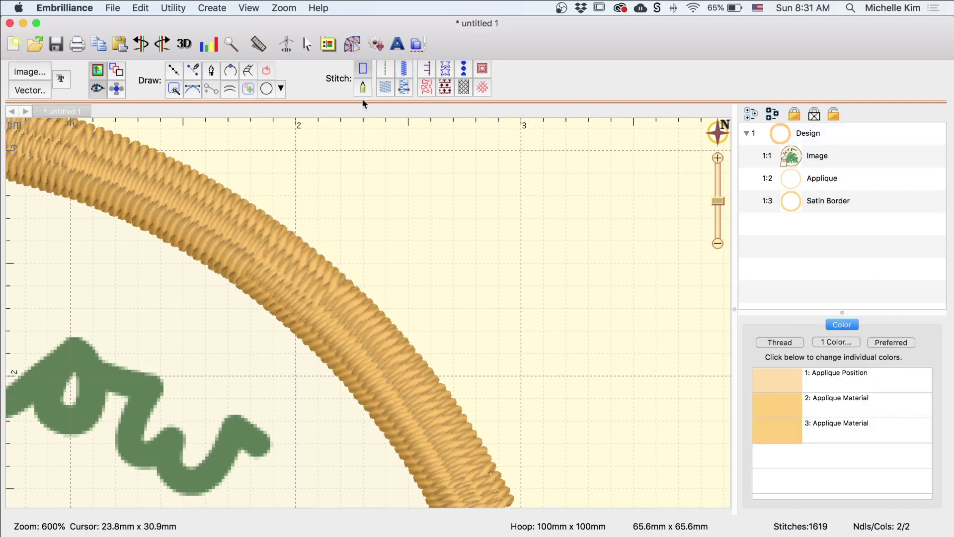
left_click(249, 8)
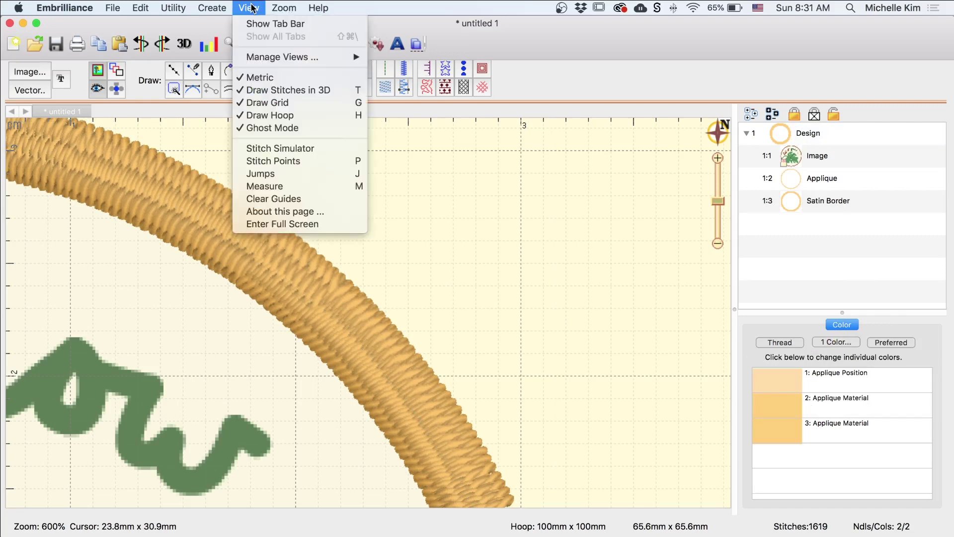
left_click(253, 90)
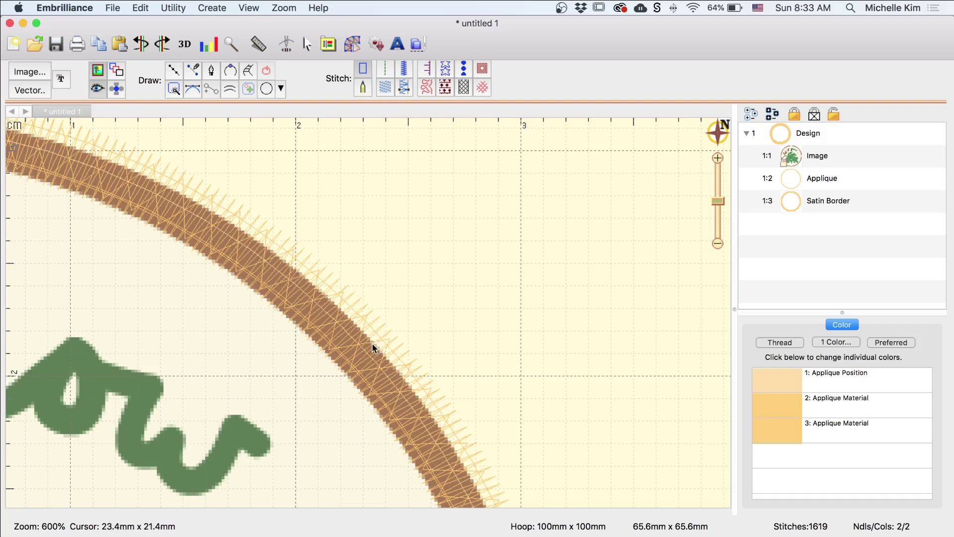
left_click(788, 203)
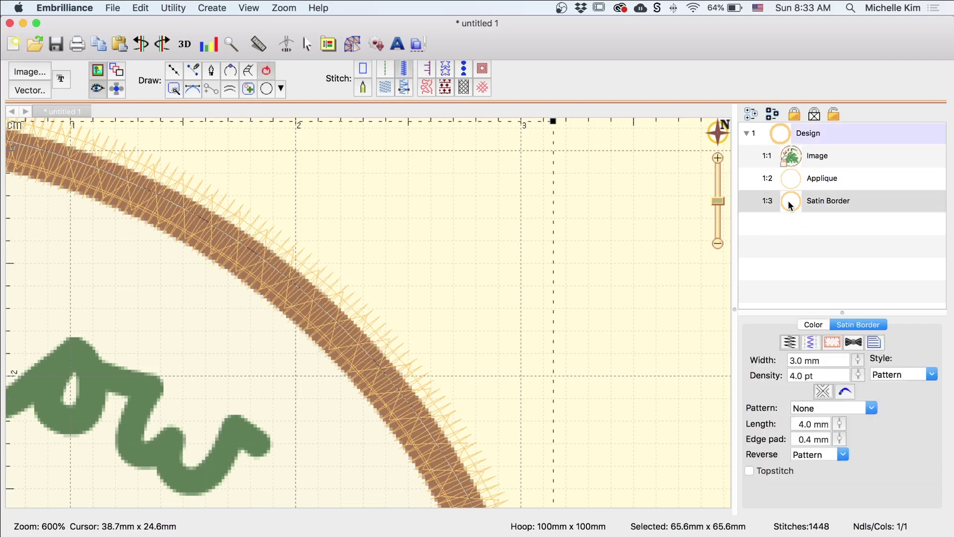
left_click(255, 8)
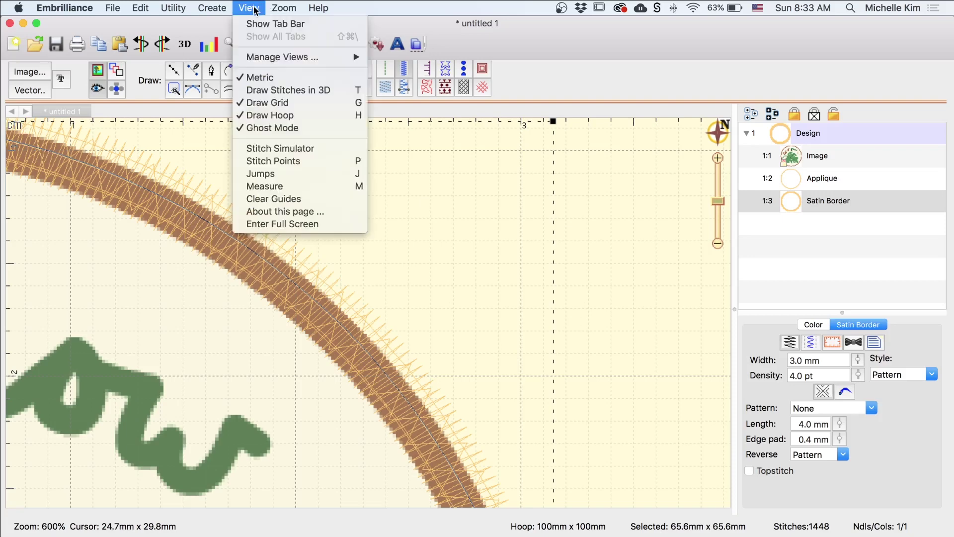
left_click(272, 91)
left_click(434, 288)
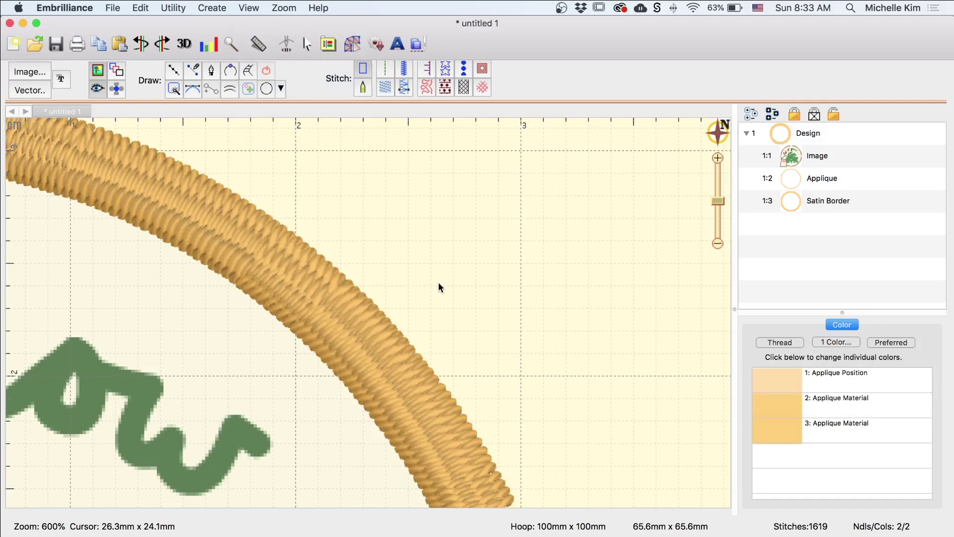
key("super+0")
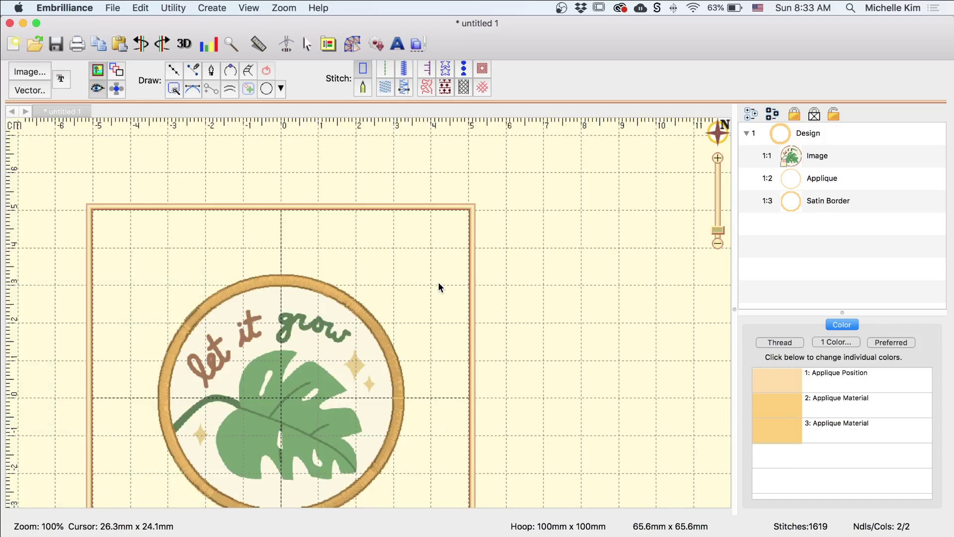
key("super+0")
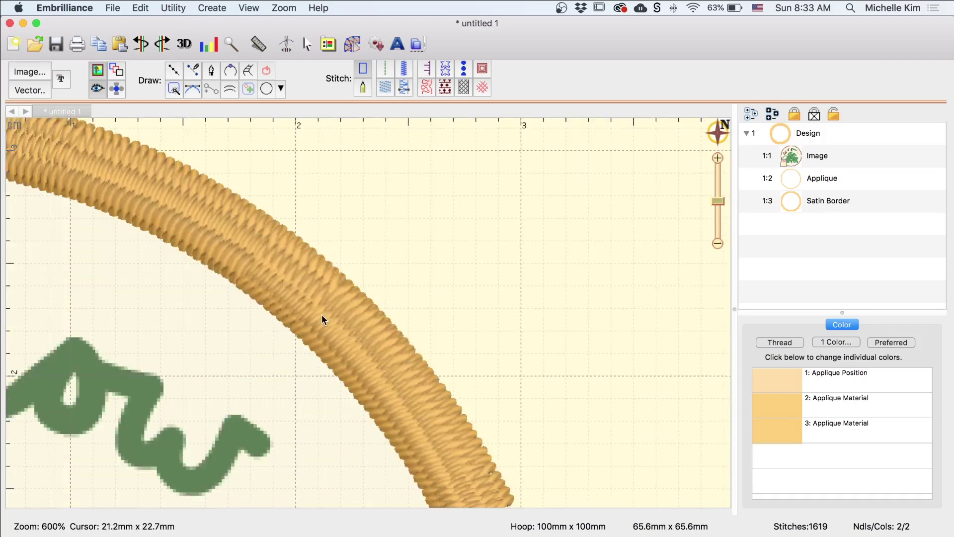
left_click(322, 316)
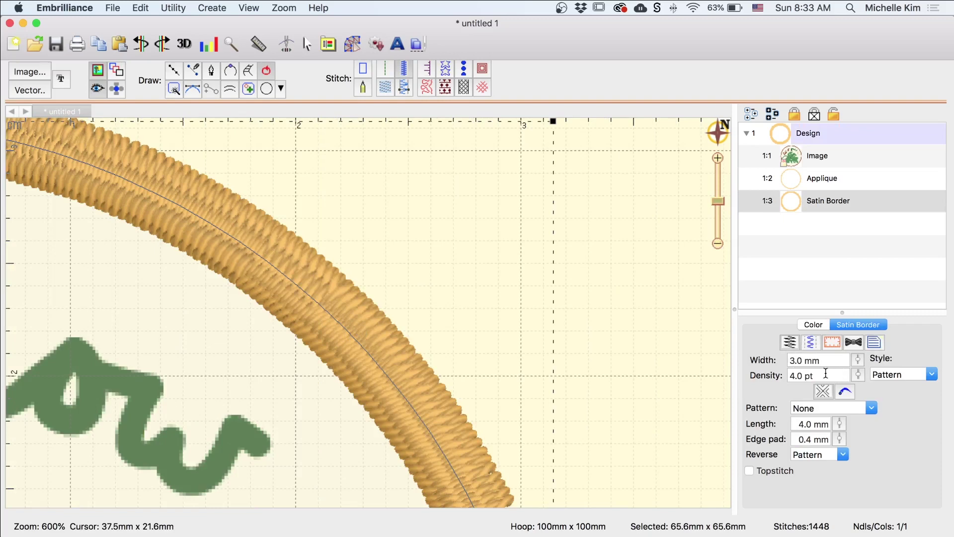
left_click(248, 7)
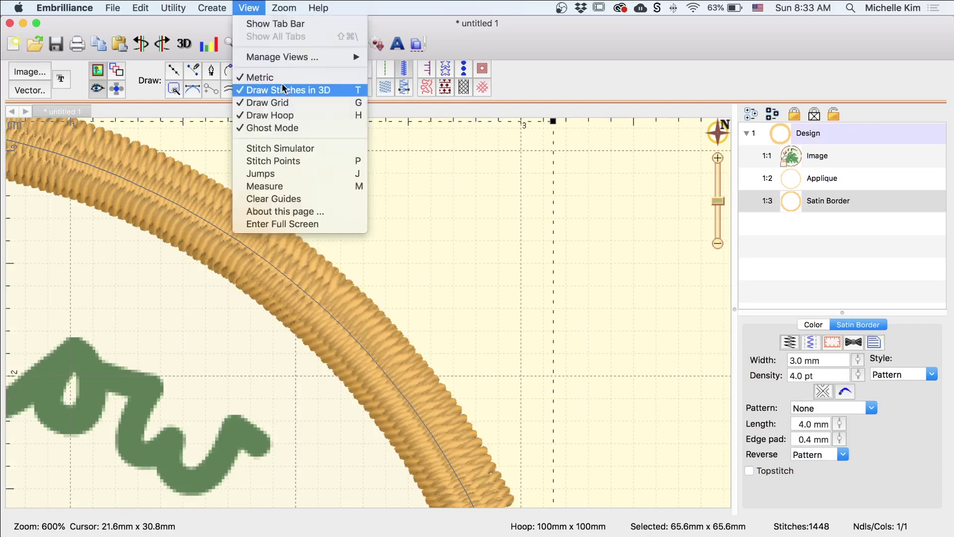
left_click(278, 90)
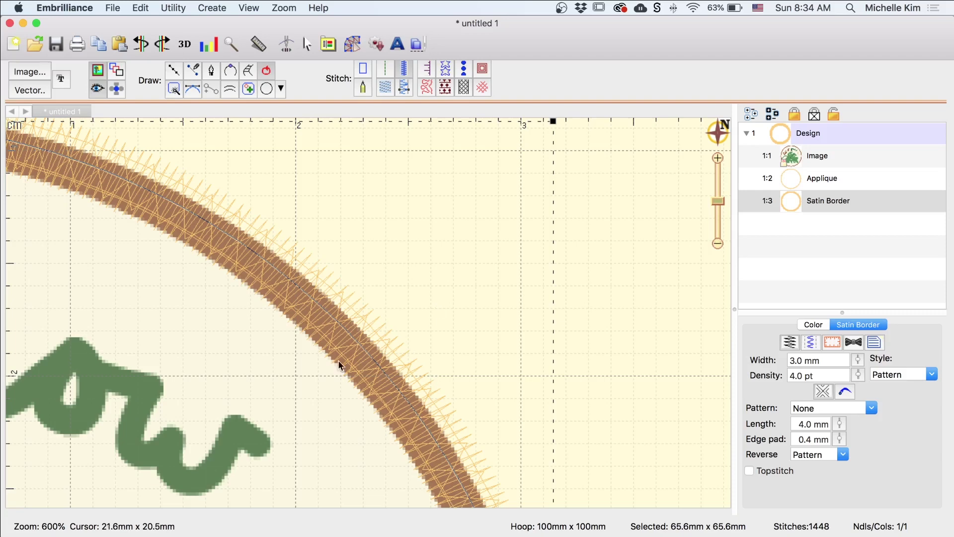
- Turn the border's Zig-Zag, Parallel and Edge Run underlay off, re-enable all three, then view its satin settings
left_click(811, 343)
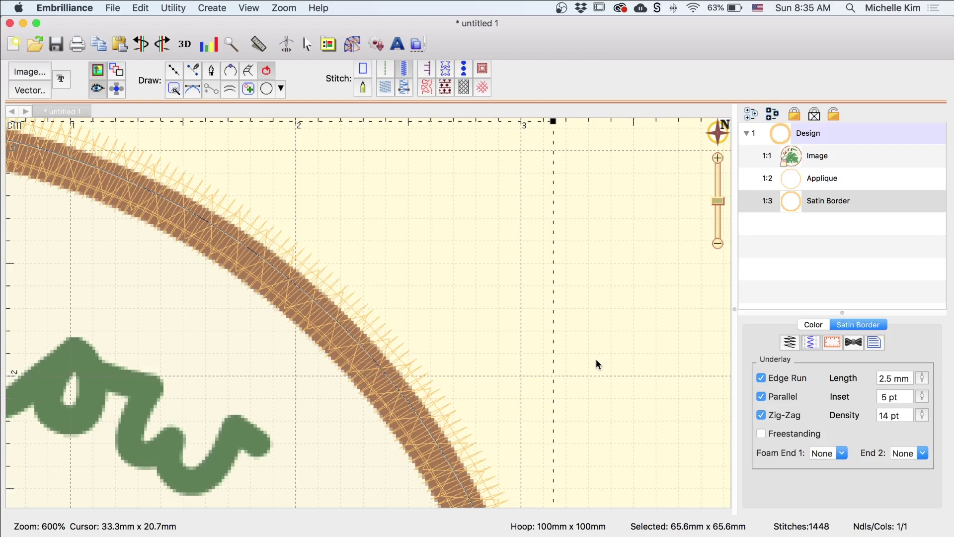
left_click(762, 414)
left_click(760, 394)
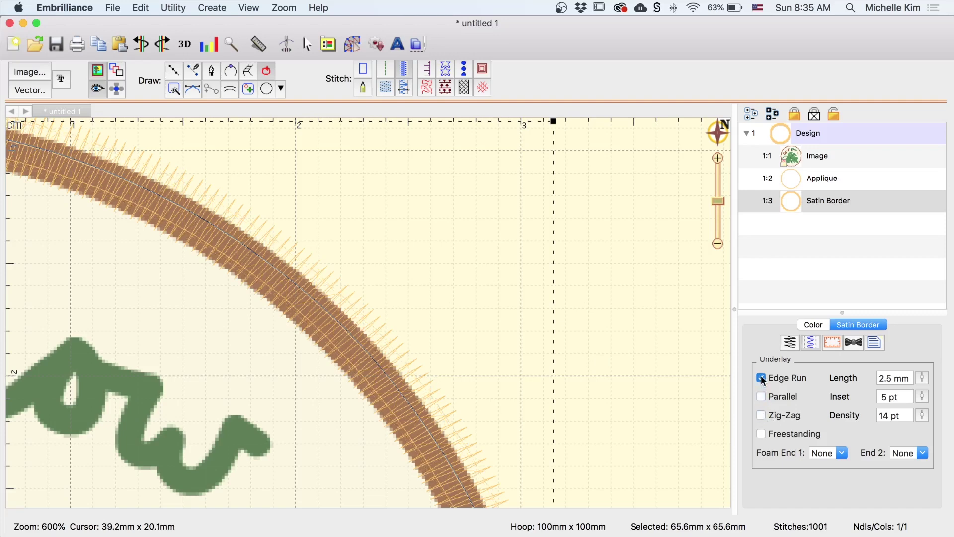
left_click(761, 375)
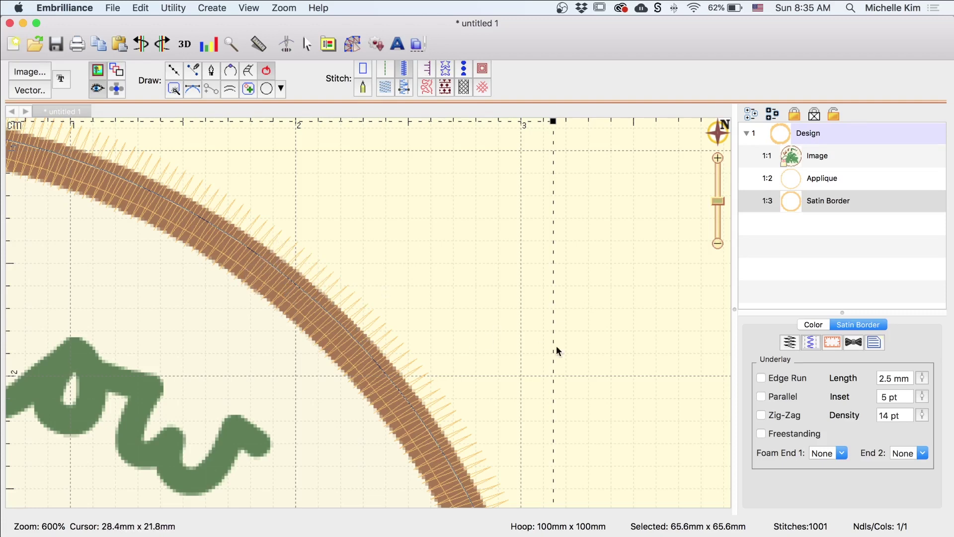
left_click(760, 377)
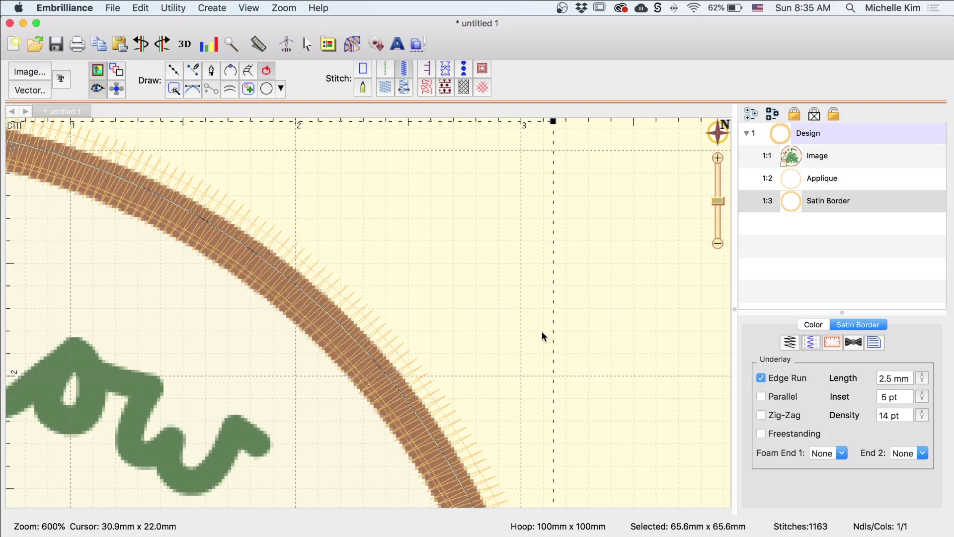
left_click(760, 396)
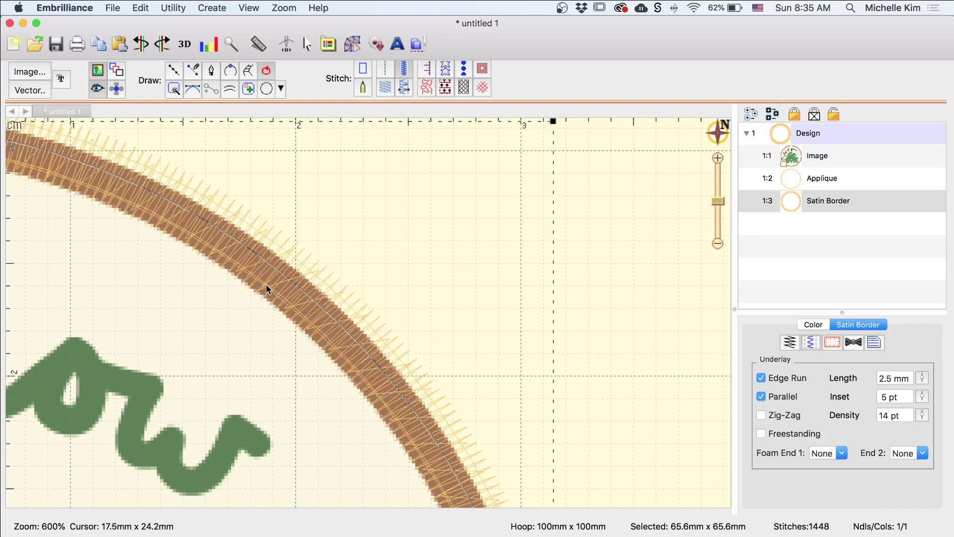
left_click(761, 414)
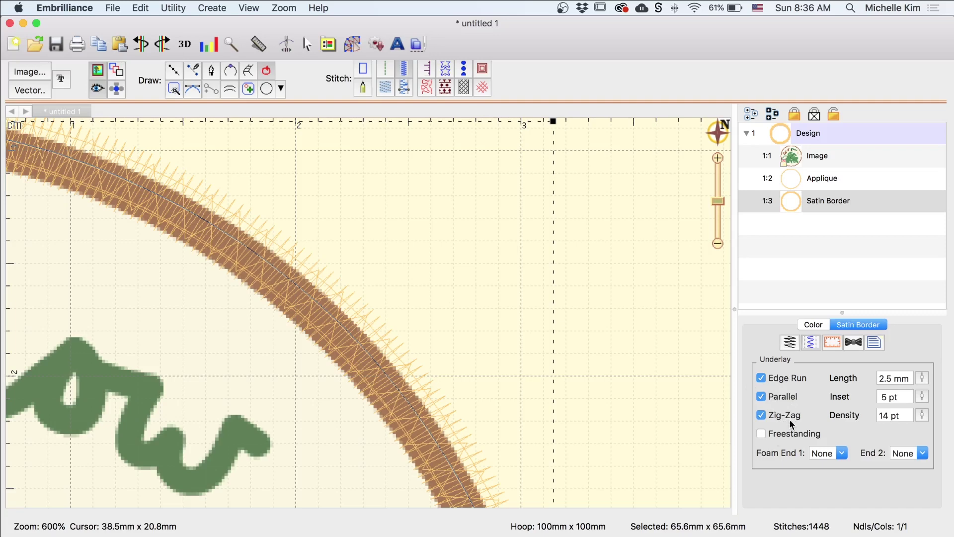
left_click(630, 345)
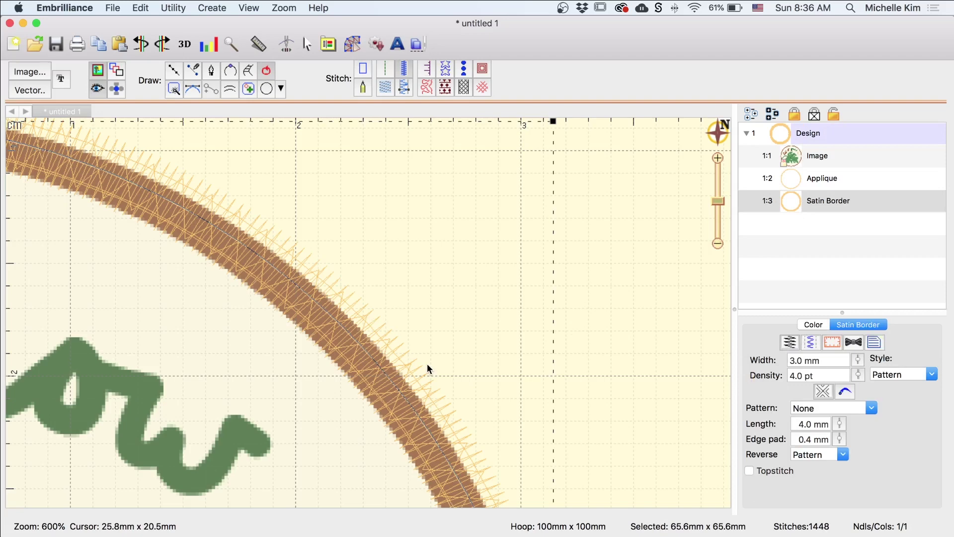
- Scale the satin border ring down from 65.6 mm to about 64.7 mm across
scroll(414, 284, "up", 3)
scroll(414, 283, "left", 1)
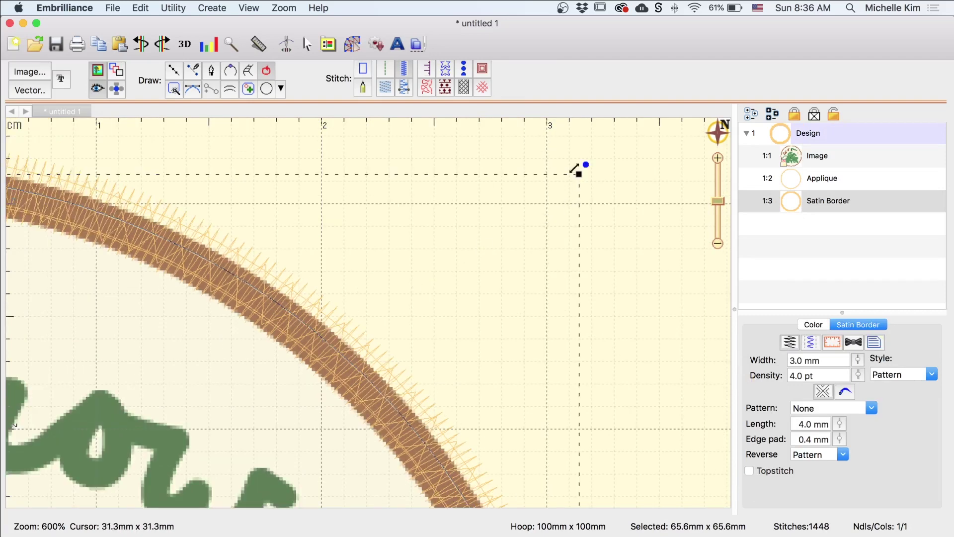
left_click_drag(579, 172, 616, 175)
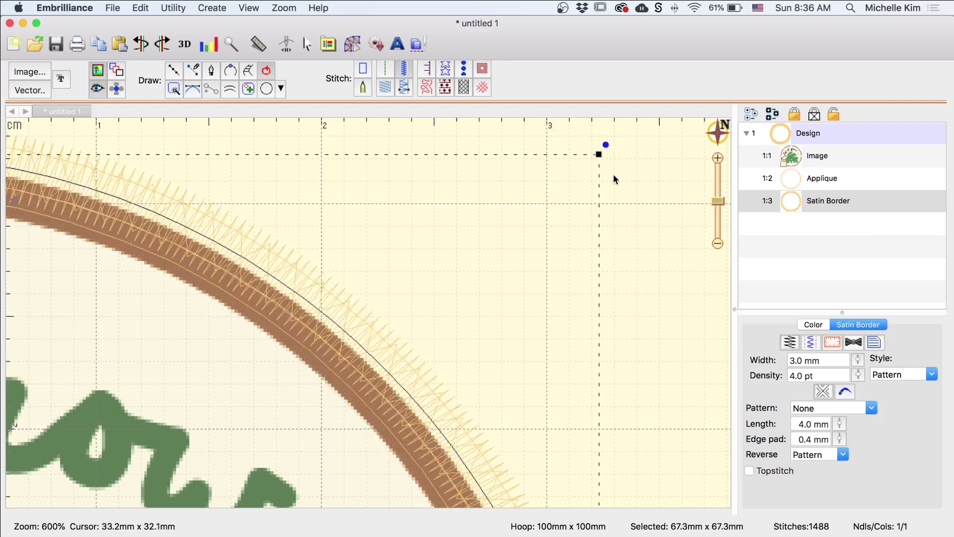
key("super+0")
left_click_drag(409, 284, 590, 158)
key("super+0")
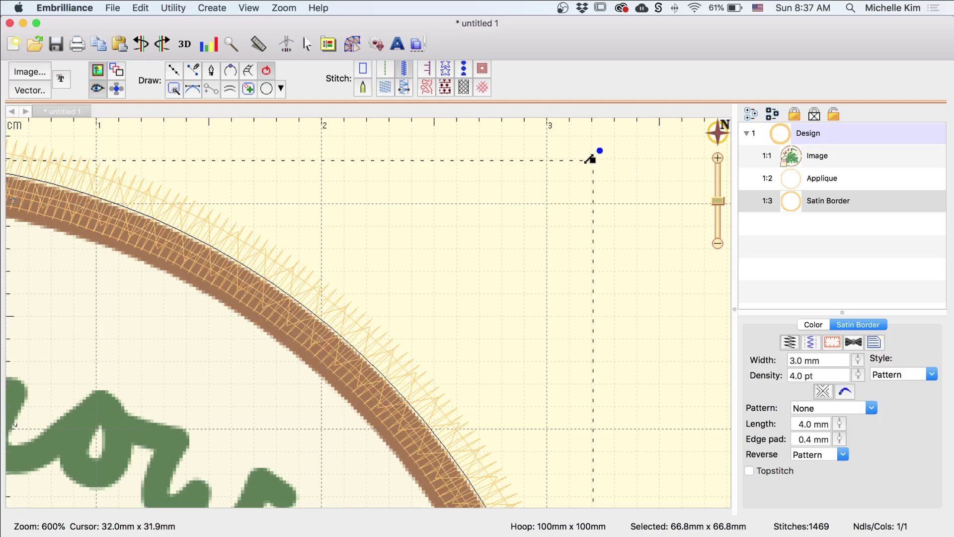
left_click_drag(590, 158, 545, 198)
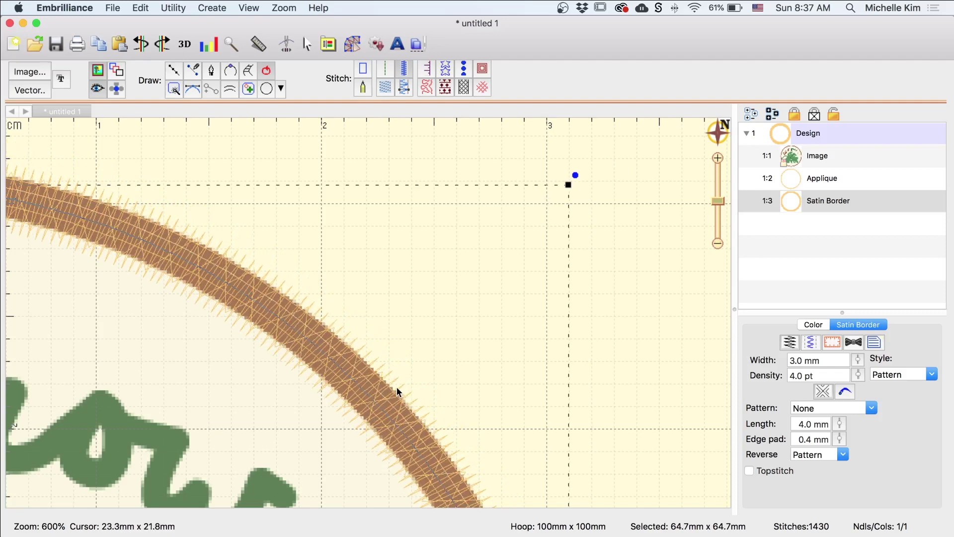
key("Escape")
- Draw stitches in 3D at 100% zoom and list the satin border's thread colours
left_click(260, 7)
left_click(265, 89)
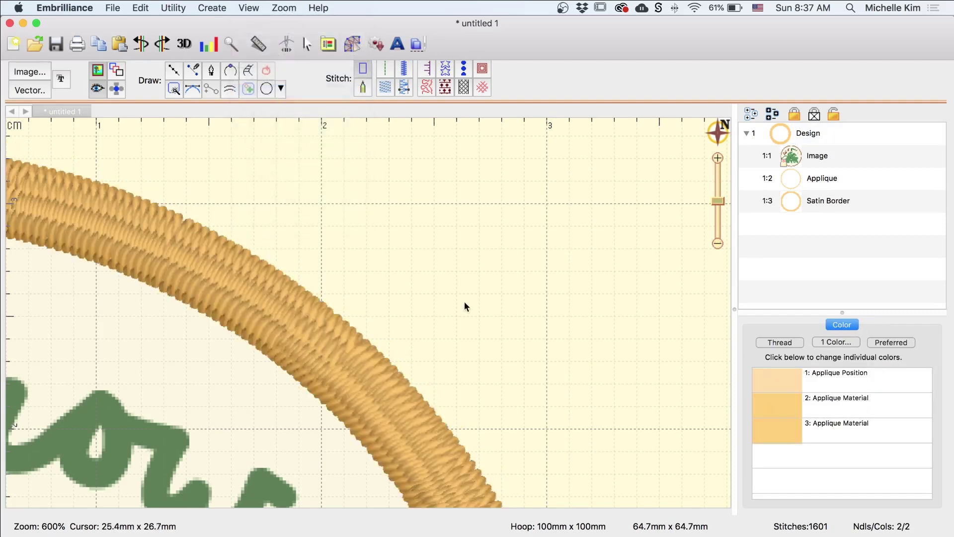
key("super+1")
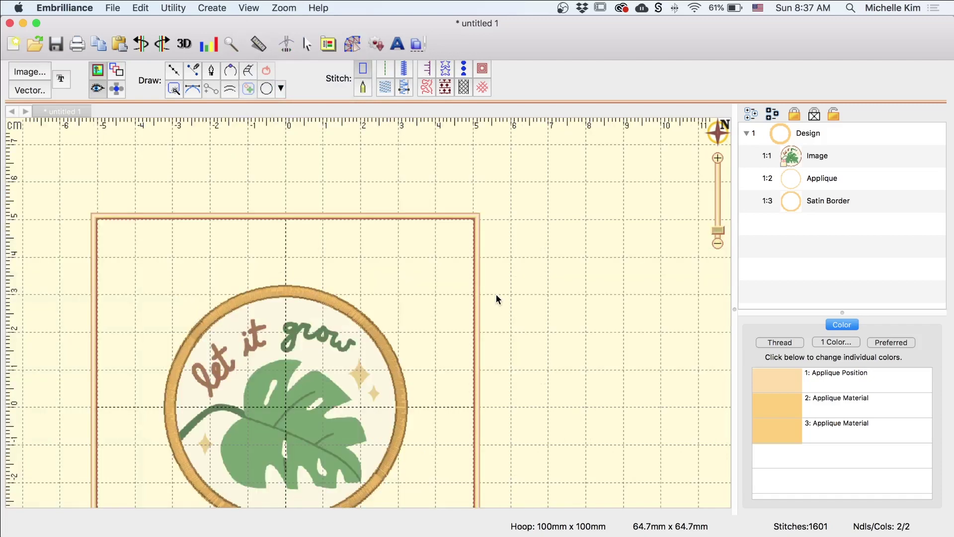
left_click_drag(384, 303, 430, 262)
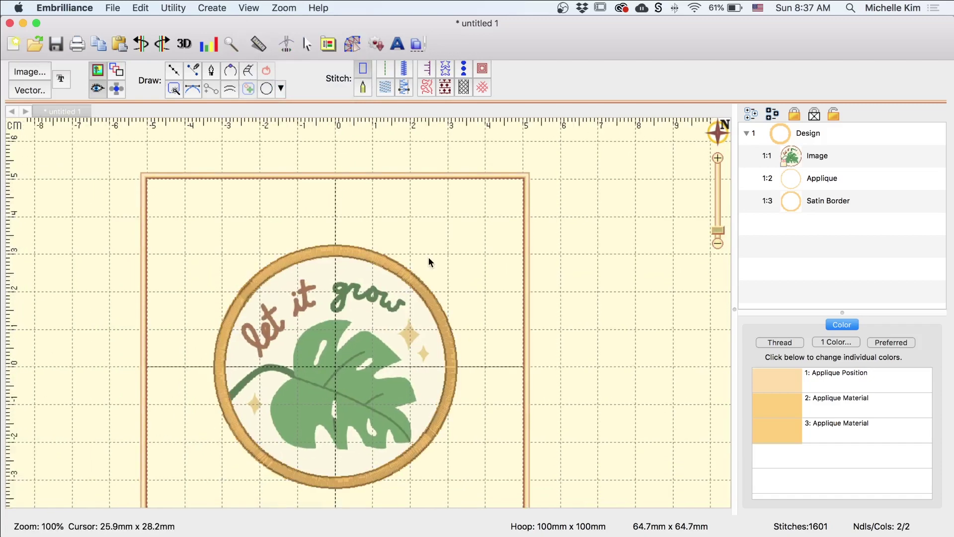
left_click(426, 295)
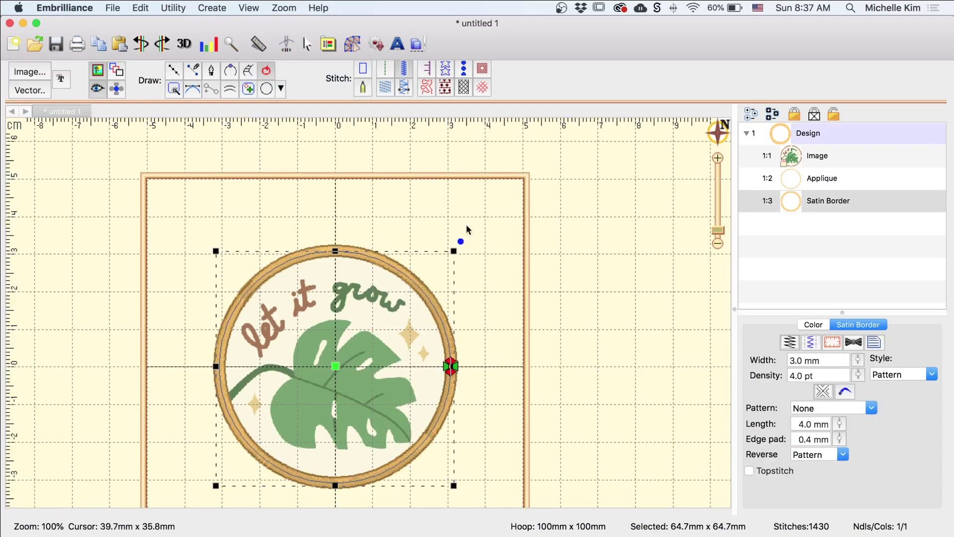
left_click(818, 326)
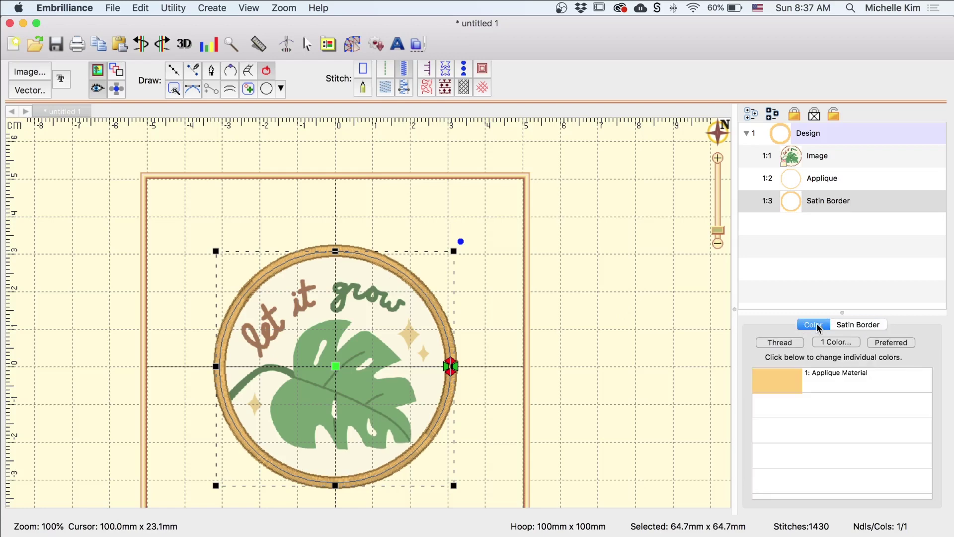
- Pick Madeira Poly thread 1856 Burnt Orange for the border, searching by number
double_click(791, 384)
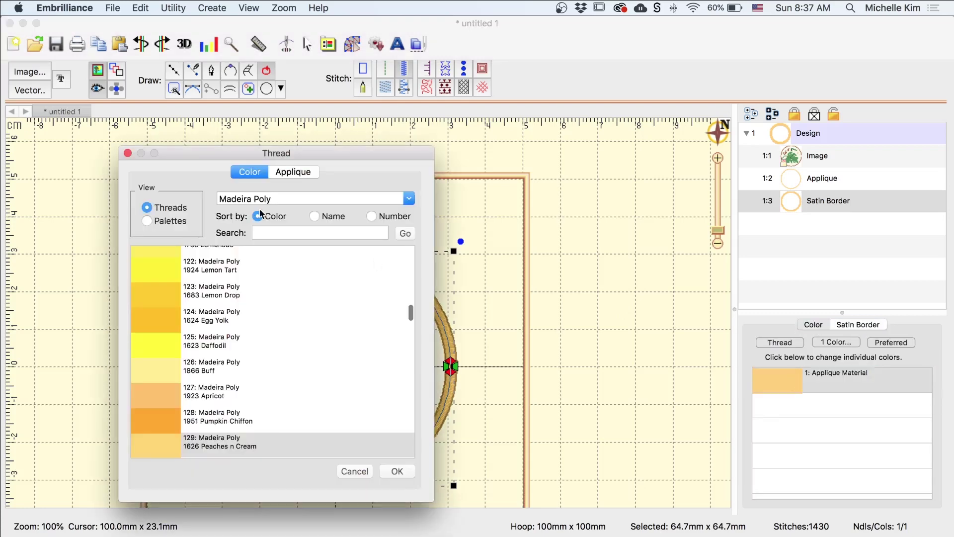
left_click_drag(181, 158, 185, 151)
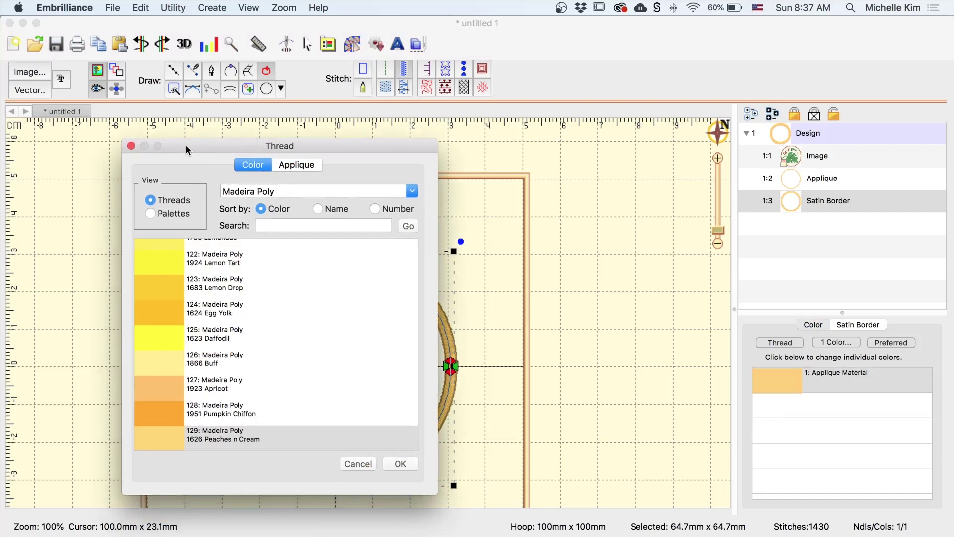
left_click(412, 191)
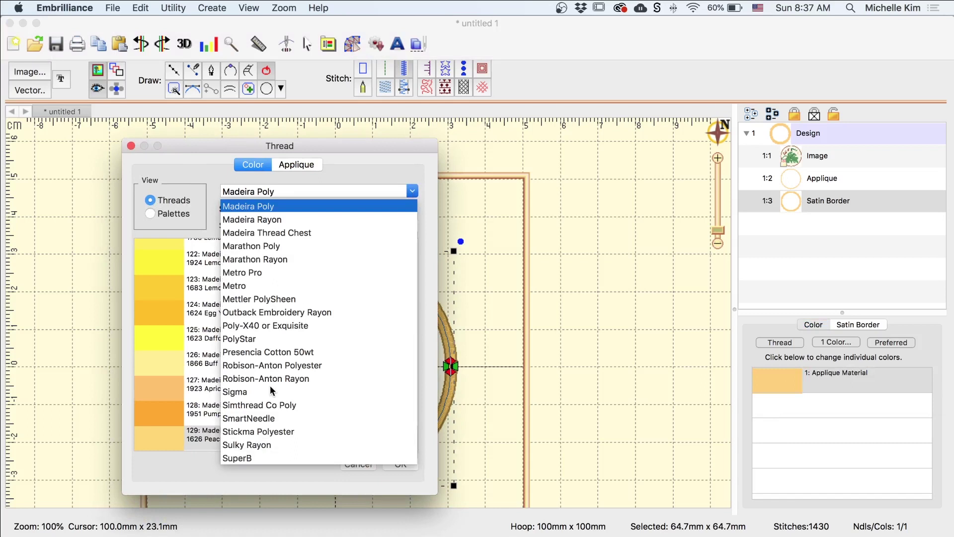
left_click(258, 210)
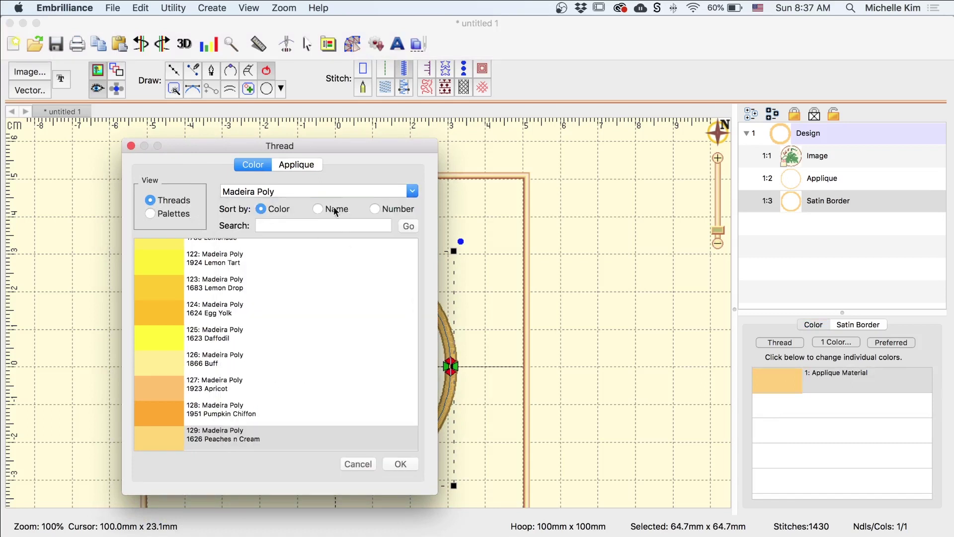
left_click(375, 208)
left_click(367, 225)
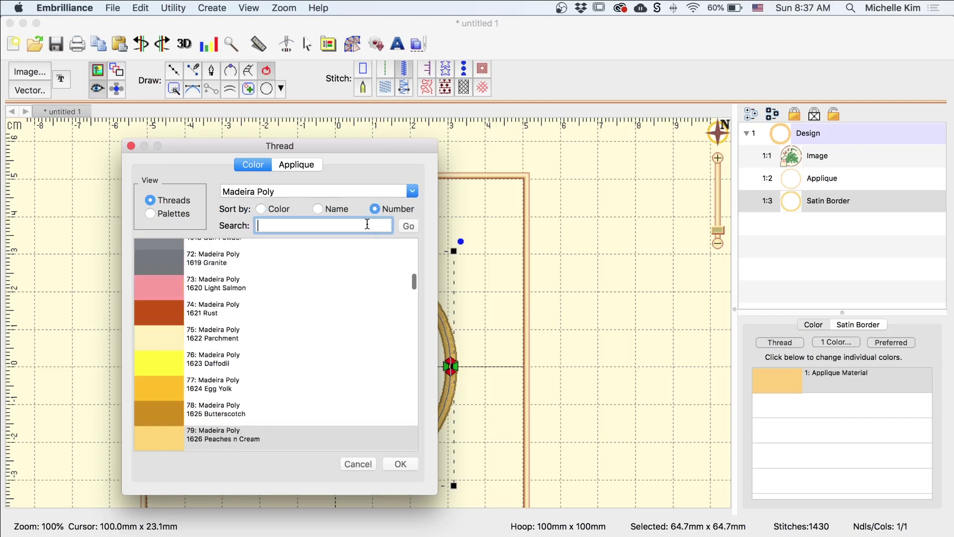
type("1856")
left_click(409, 227)
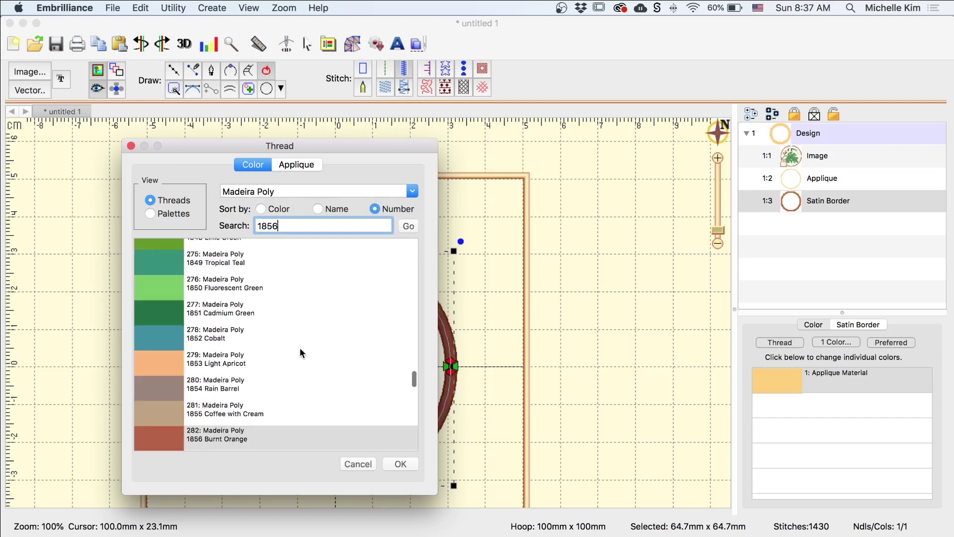
- Confirm the Burnt Orange thread choice in the Thread dialog
left_click(403, 464)
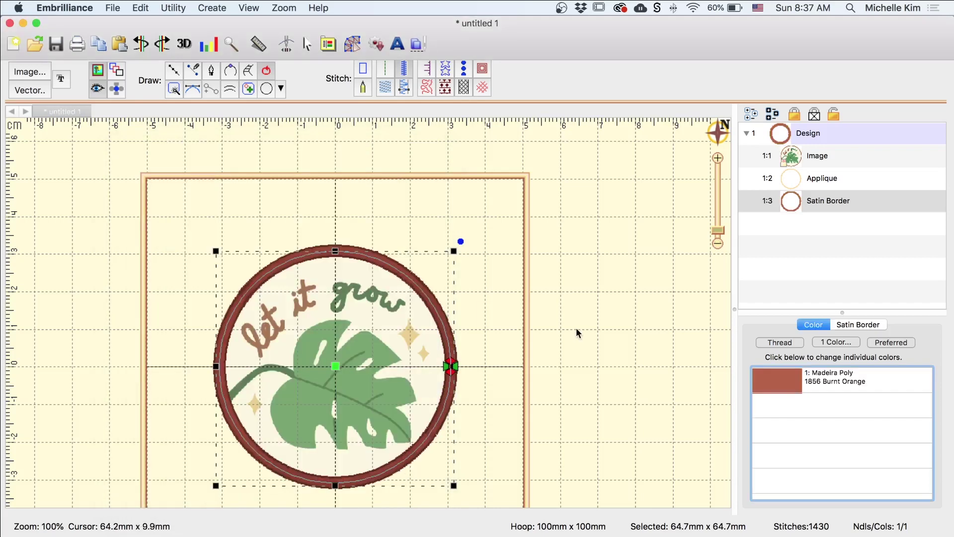